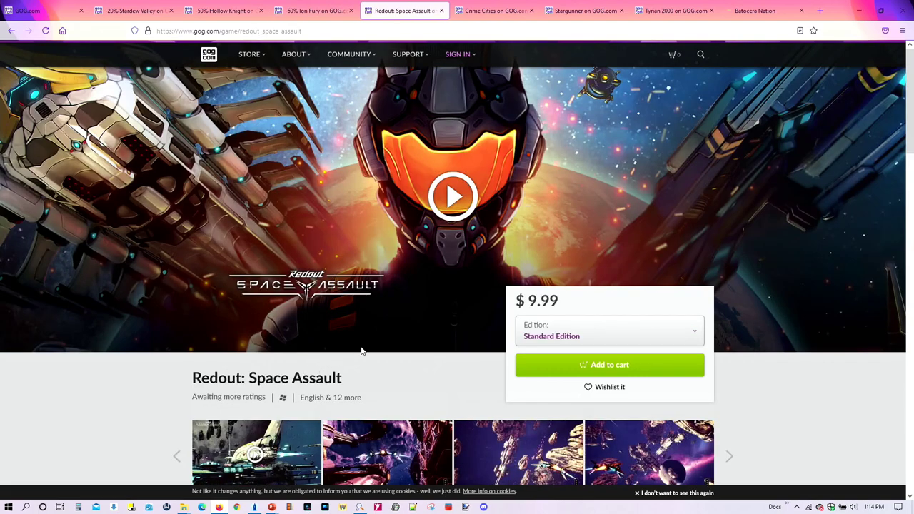
Step: Review the GOG store pages for Crime Cities, Stargunner and Tyrian 2000
left_click(486, 13)
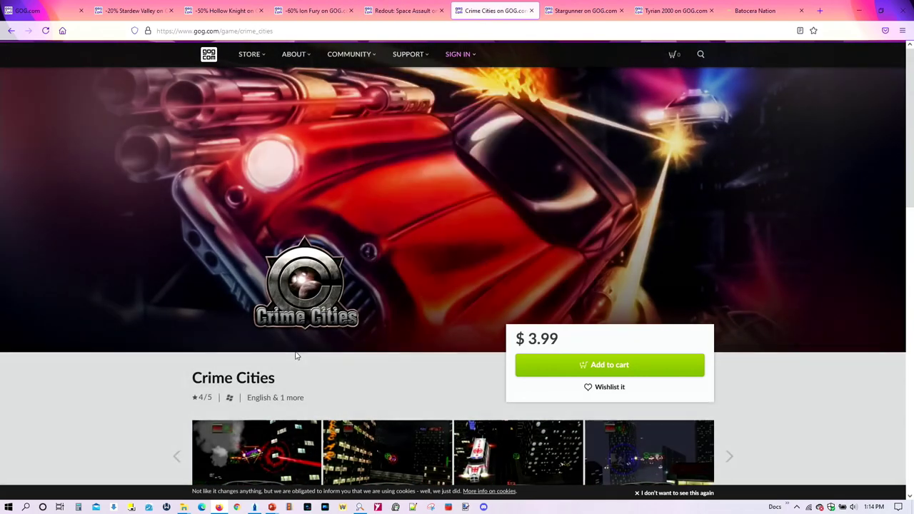
left_click(589, 11)
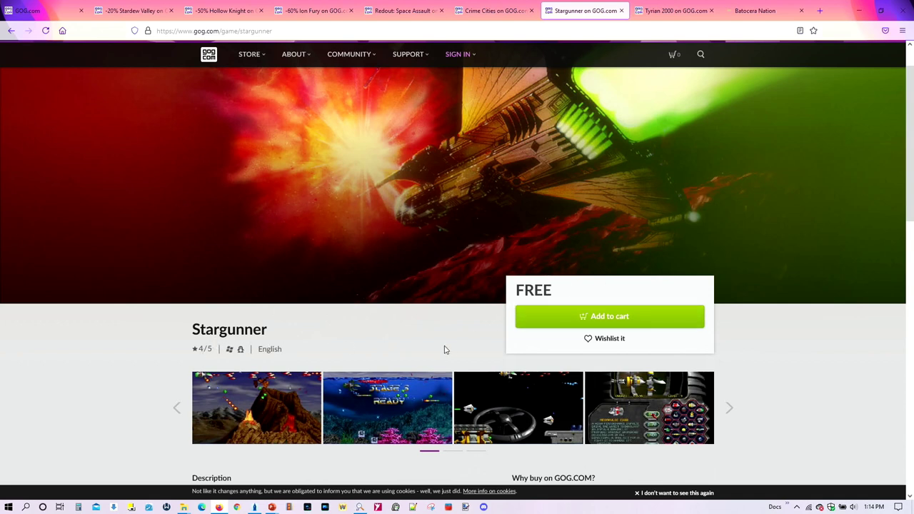
key("ctrl+Tab")
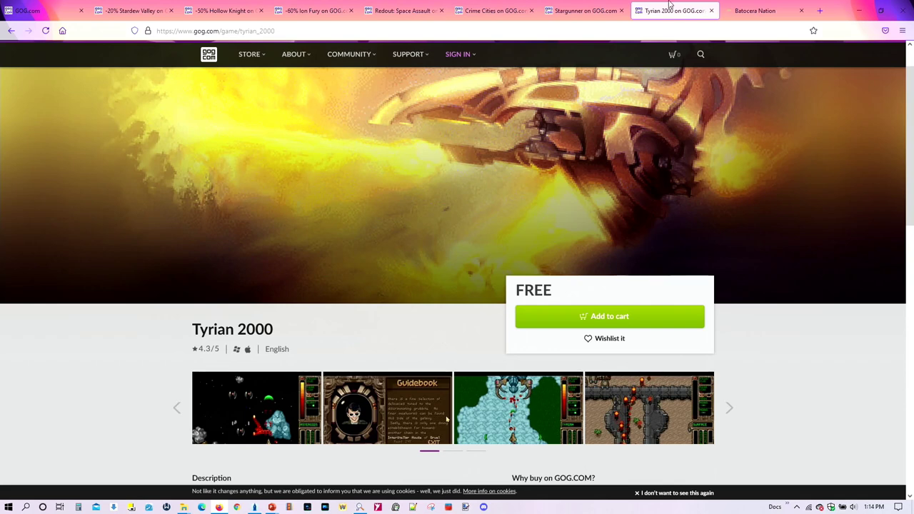
left_click(585, 10)
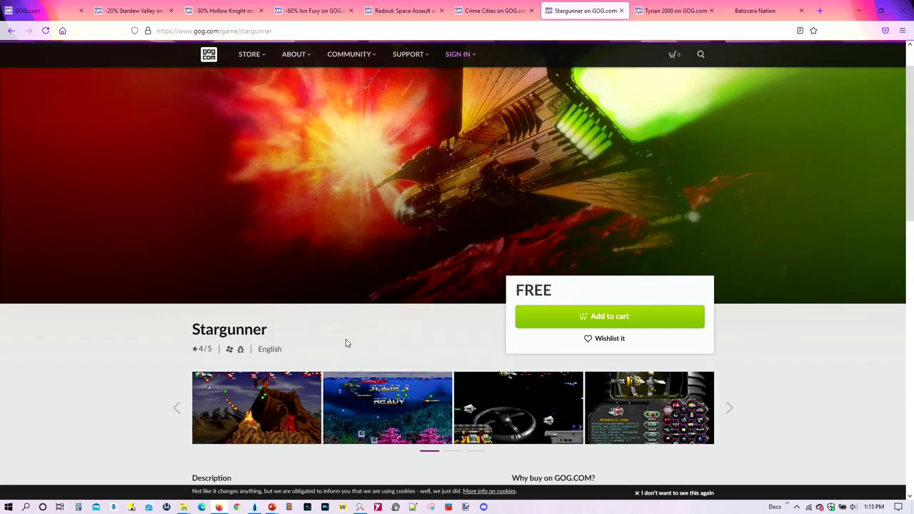
left_click(671, 11)
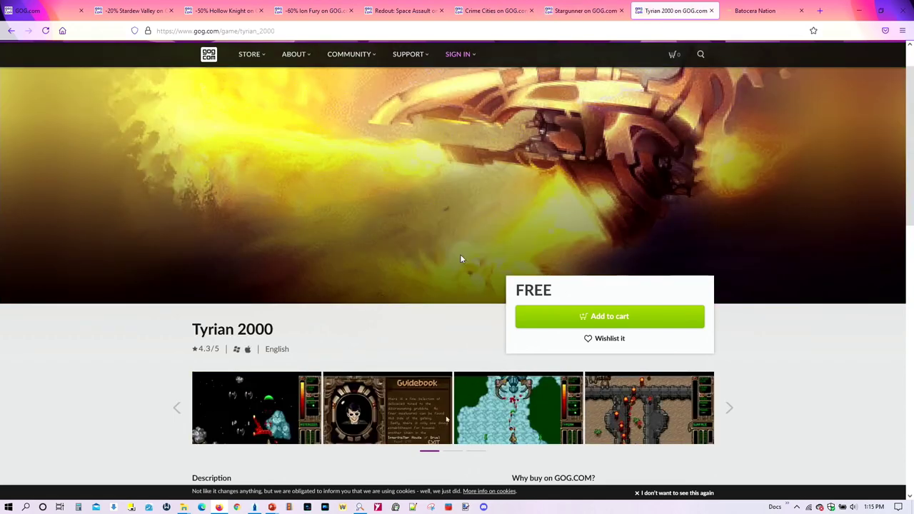
left_click(581, 11)
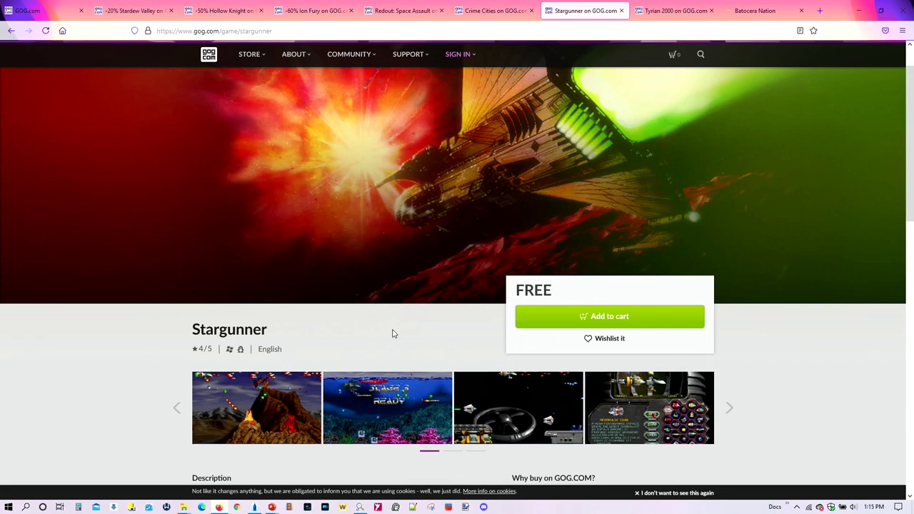
Step: Switch to File Explorer and open the network location \\batocera in the Quick access window
left_click(858, 10)
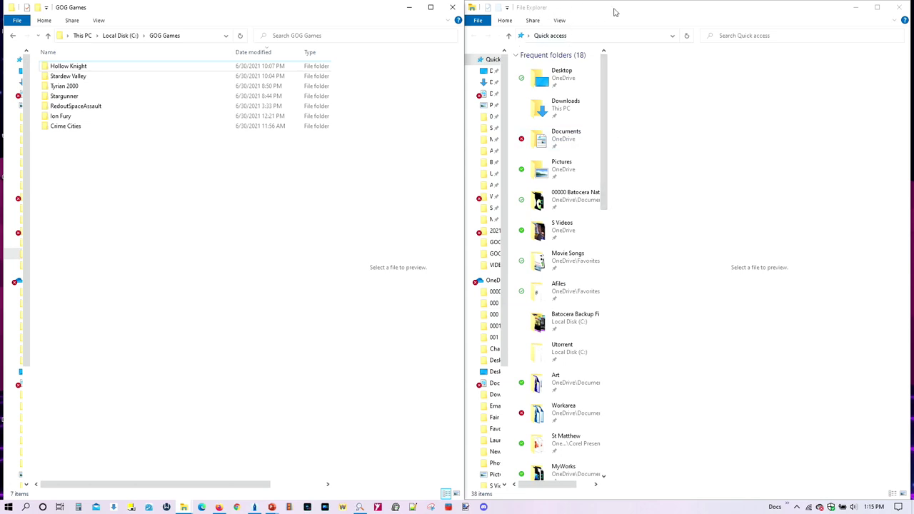
left_click(570, 36)
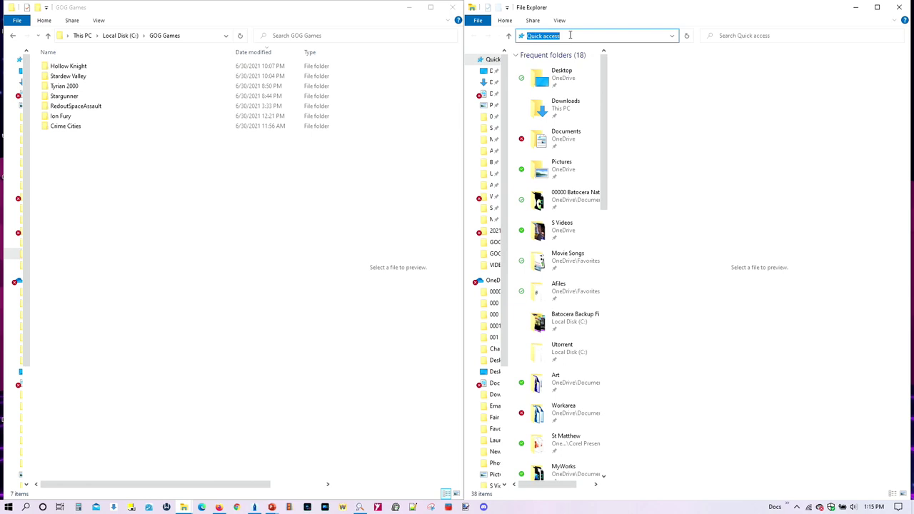
key("BackSpace")
type("\\\\")
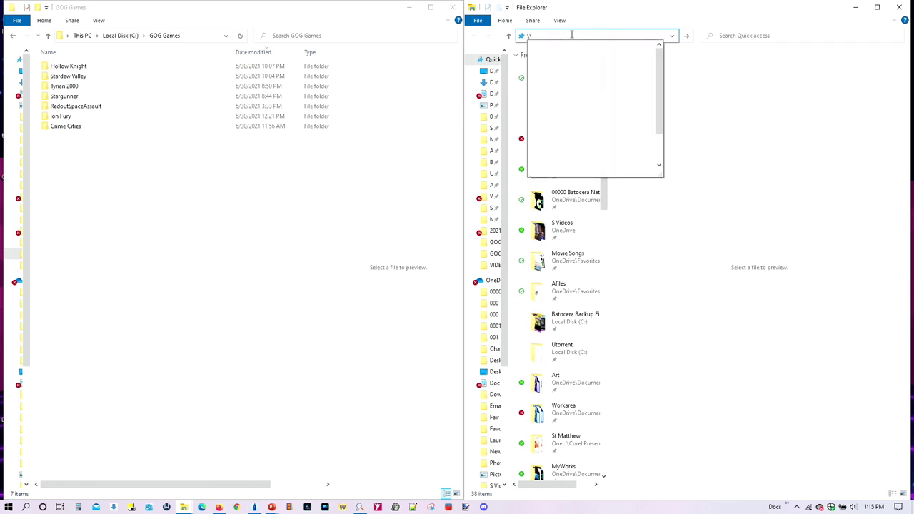
type("bri")
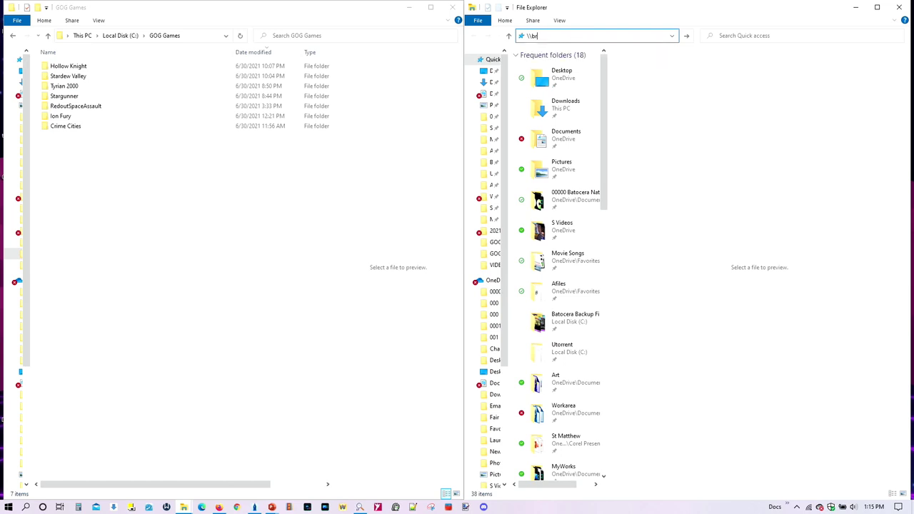
key("BackSpace")
type("atocera")
key("Return")
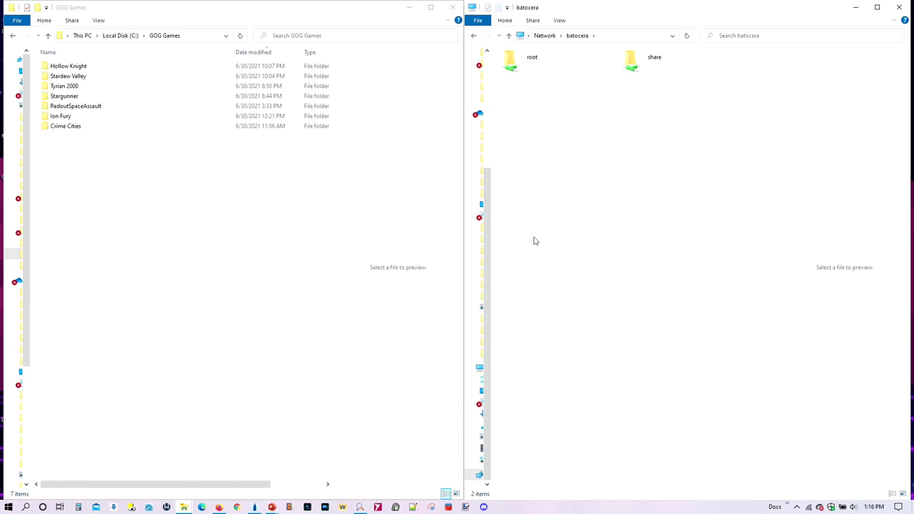
Step: Switch to Firefox to view the Batocera Nation home page, and return to File Explorer
left_click(219, 506)
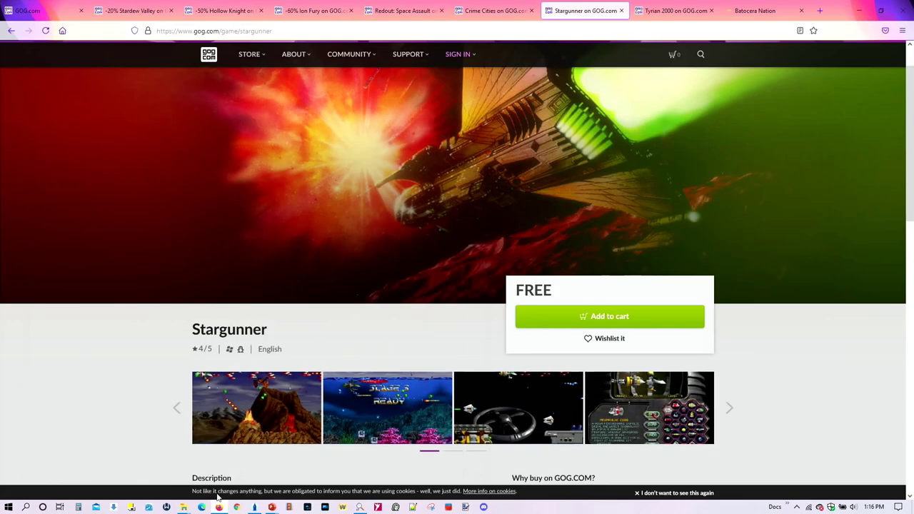
left_click(756, 10)
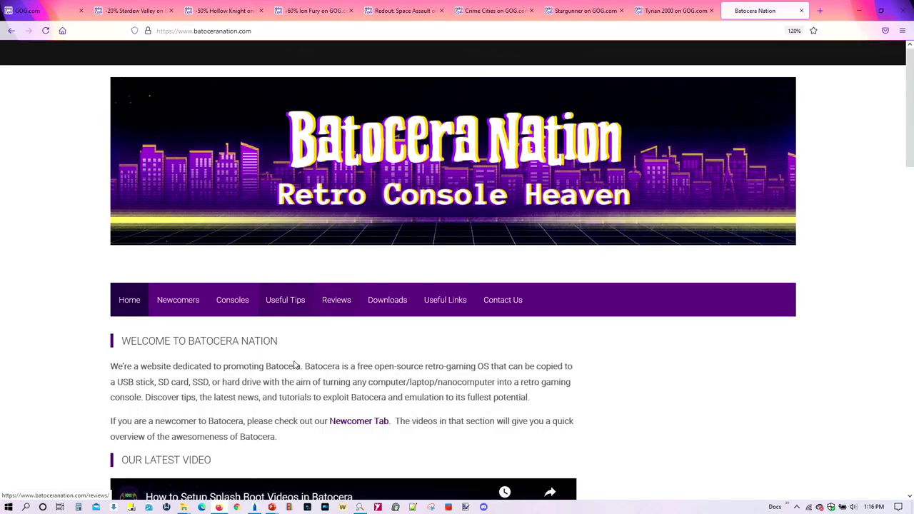
left_click(859, 10)
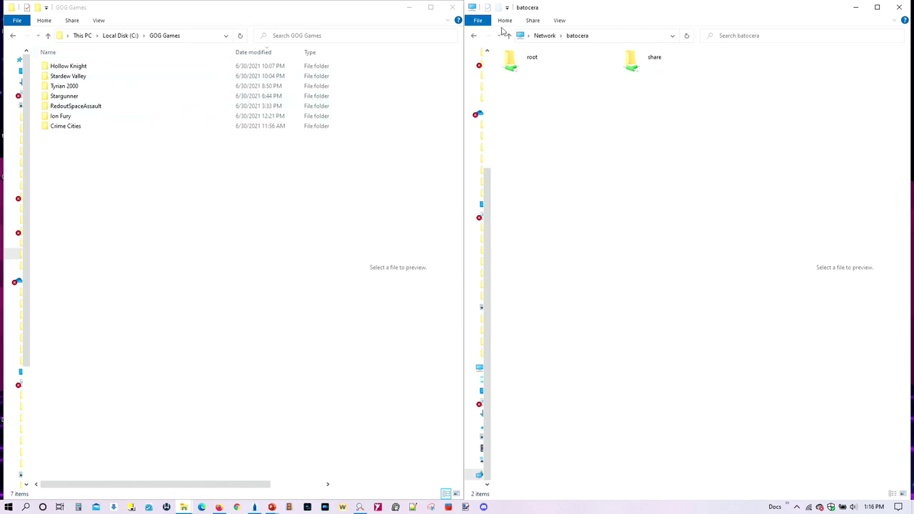
Step: Open the windows folder inside roms on the Batocera network share
double_click(645, 60)
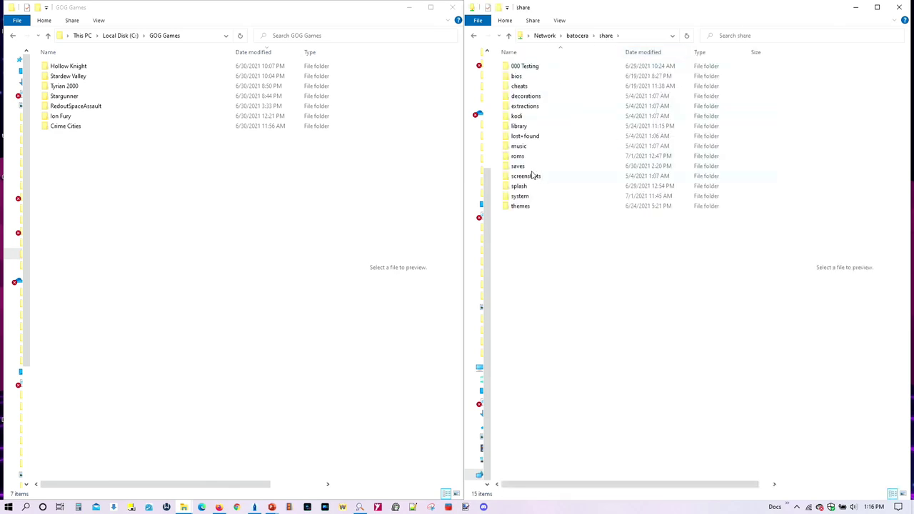
left_click(518, 159)
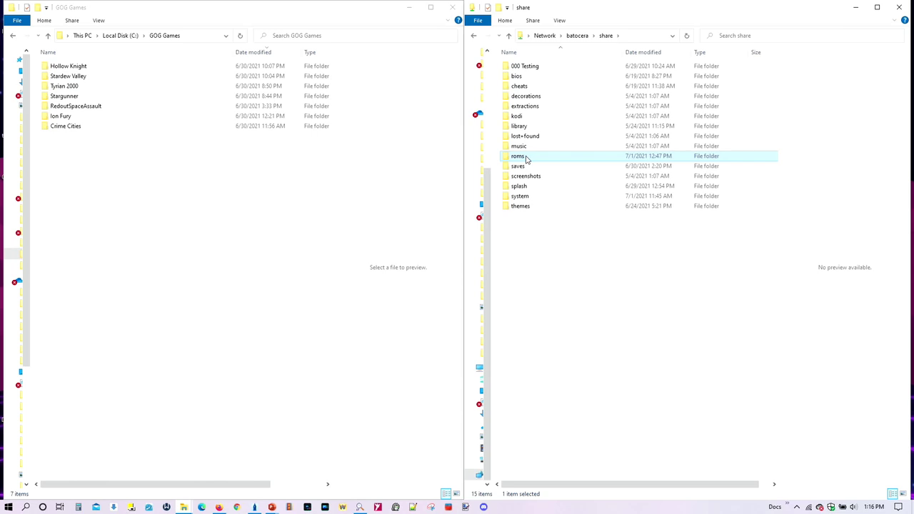
double_click(526, 160)
scroll(564, 240, "down", 10)
scroll(563, 297, "down", 16)
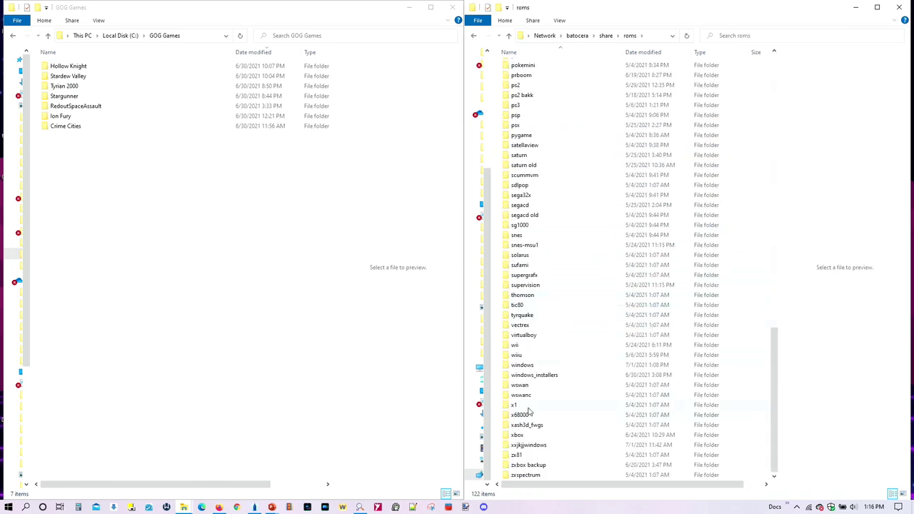
left_click(523, 367)
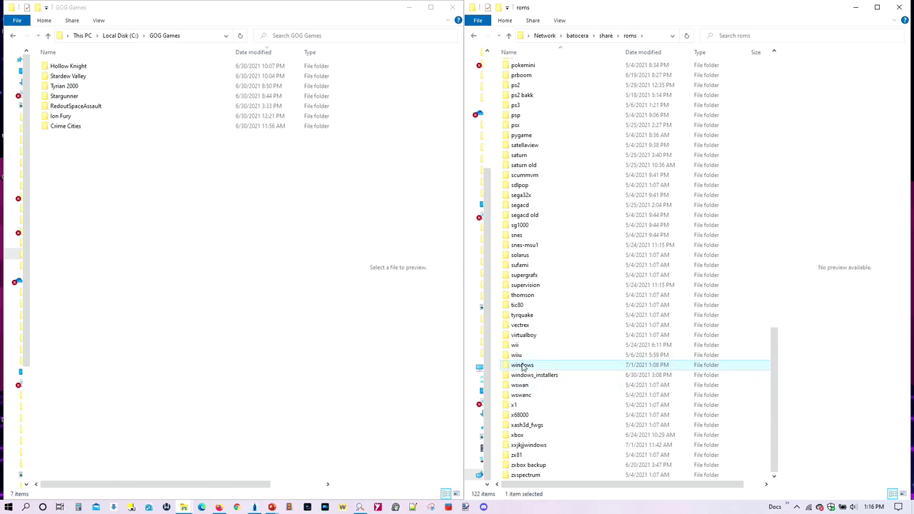
double_click(523, 367)
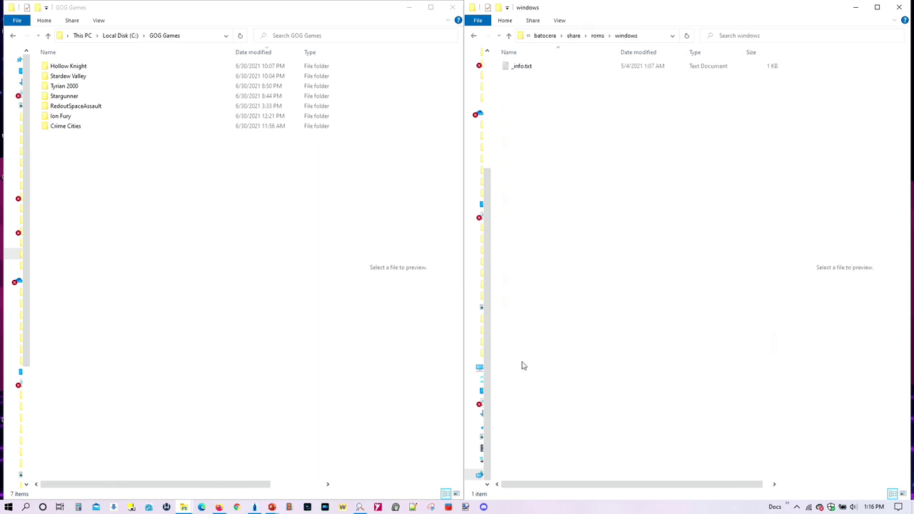
Step: Copy the Hollow Knight and Stardew Valley folders into Batocera's windows folder and check the contents of the copied Hollow Knight folder
left_click(73, 78)
key("shift+Up")
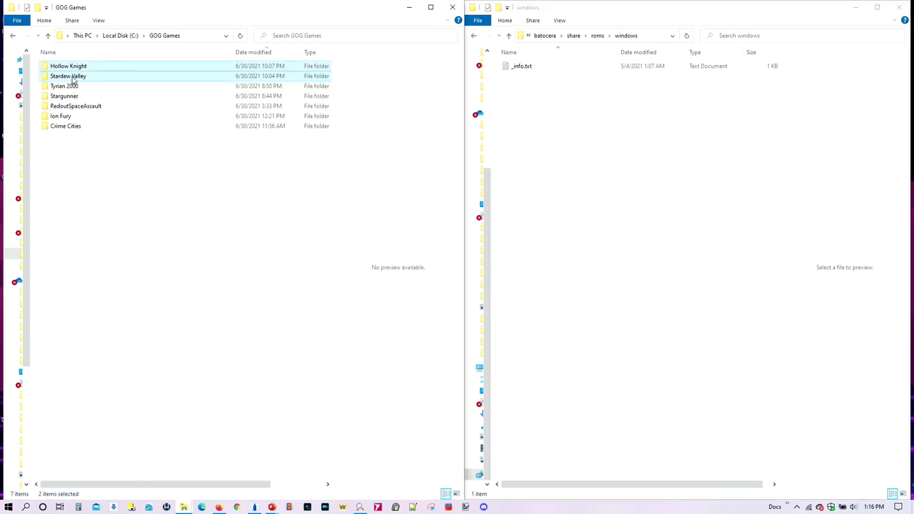
left_click_drag(70, 75, 601, 159)
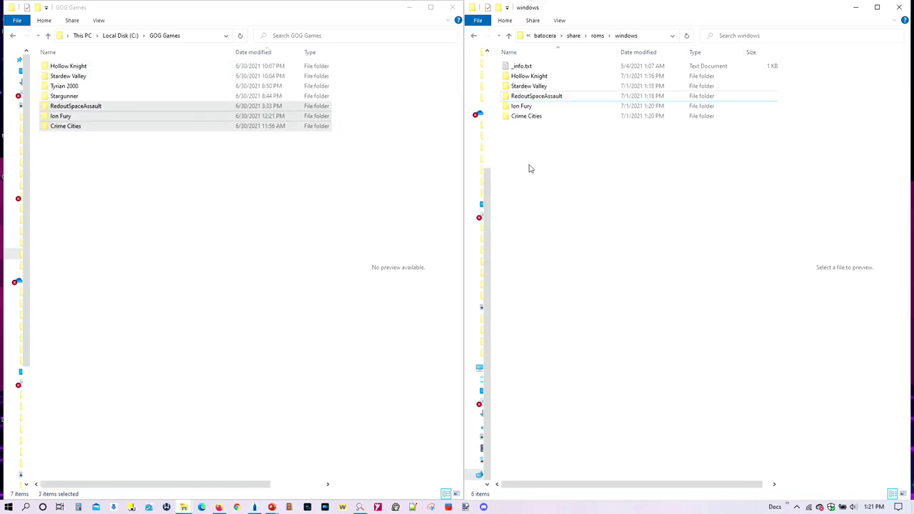
double_click(521, 76)
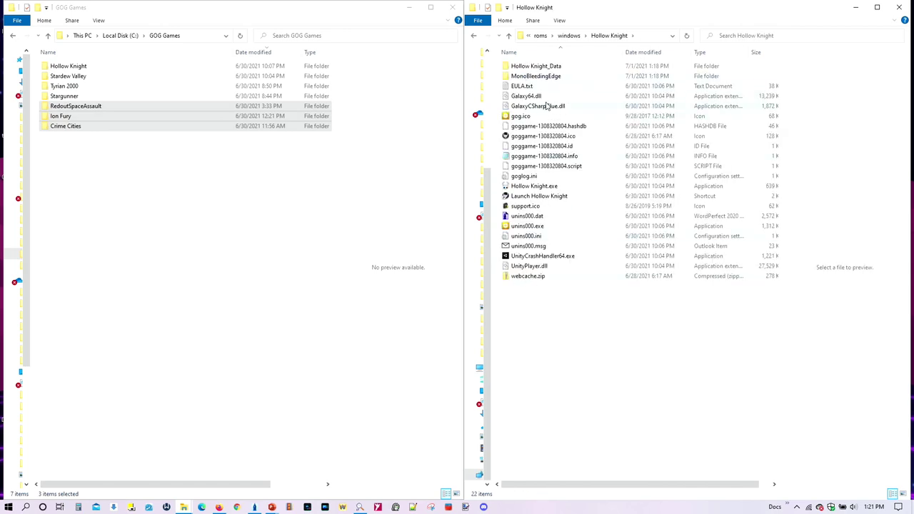
left_click(508, 36)
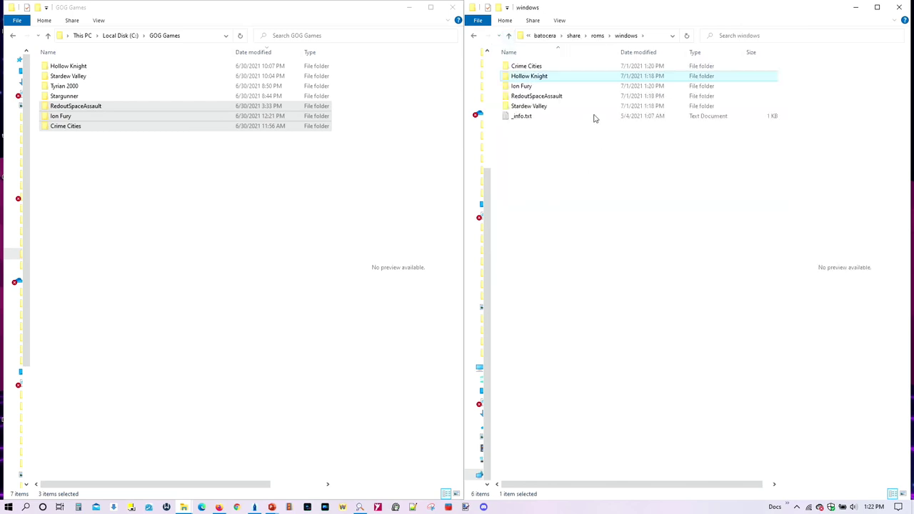
Step: Copy the Tyrian 2000 and Stargunner folders from GOG Games into the dos folder under Batocera's roms
left_click(74, 87)
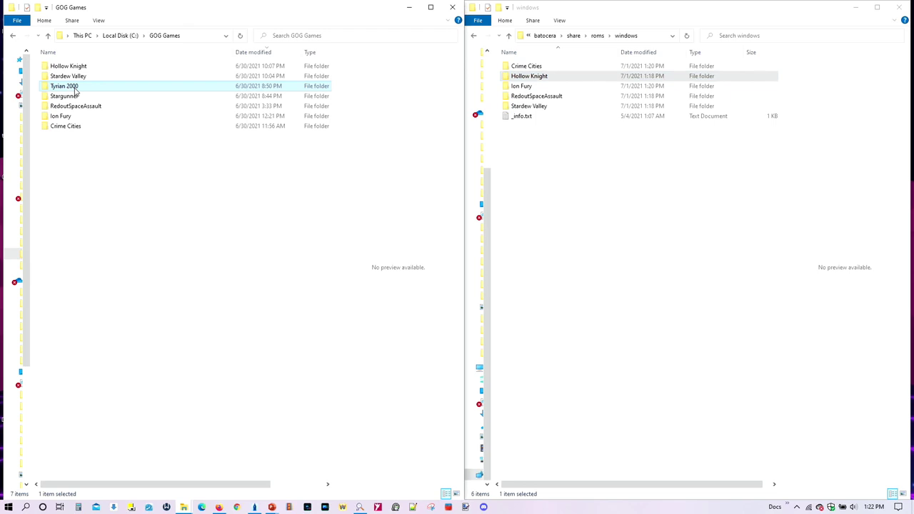
key("shift+Down")
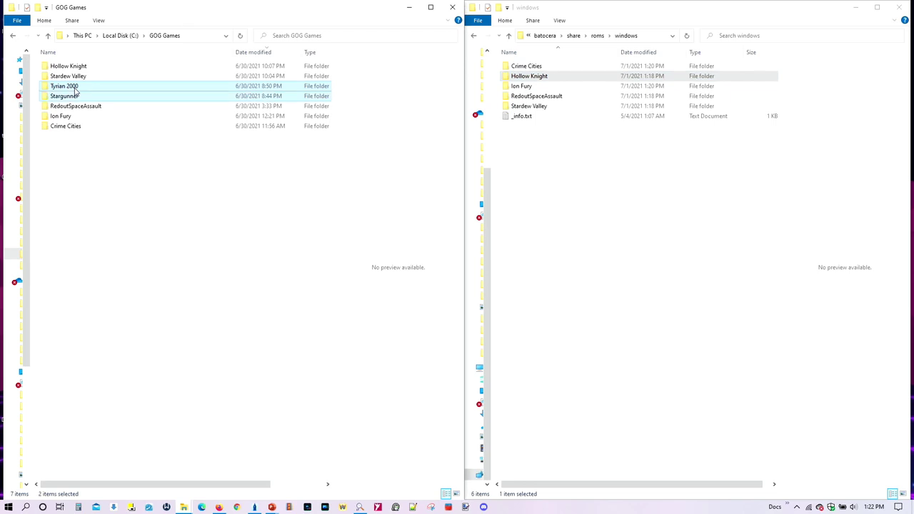
left_click(509, 36)
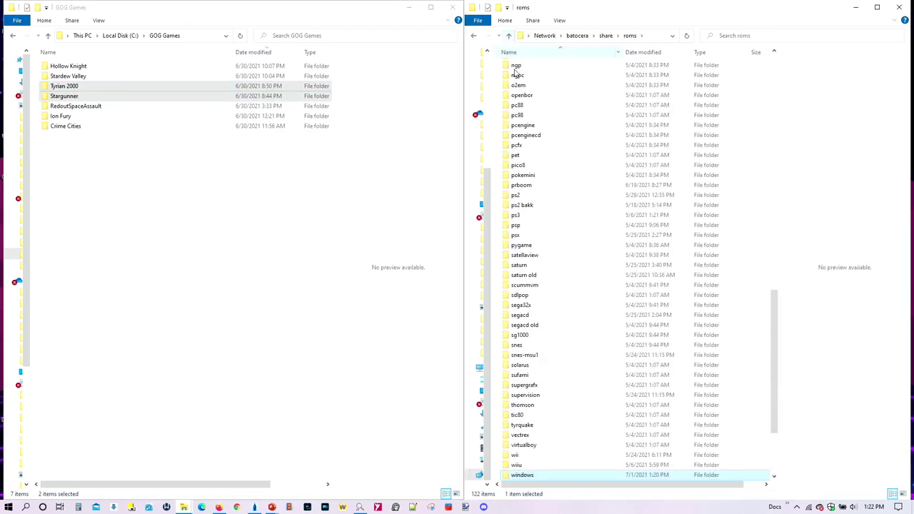
scroll(541, 126, "up", 14)
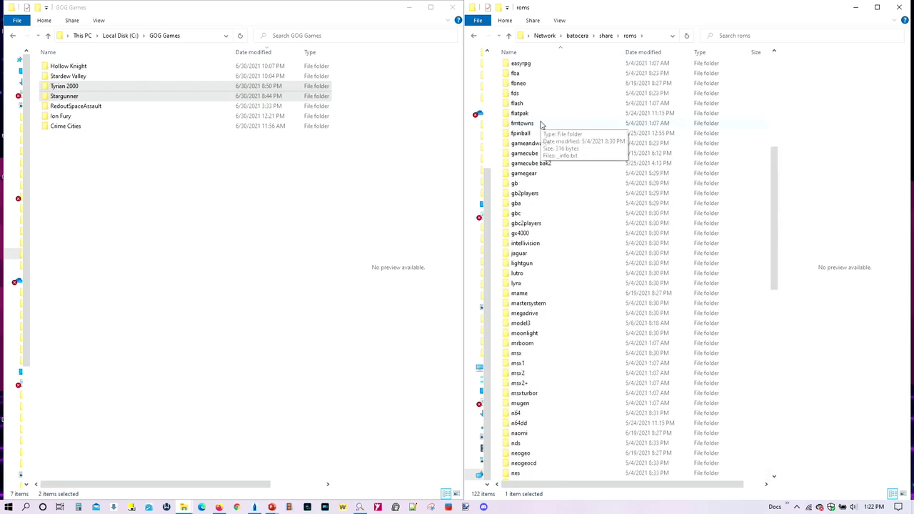
scroll(542, 126, "up", 3)
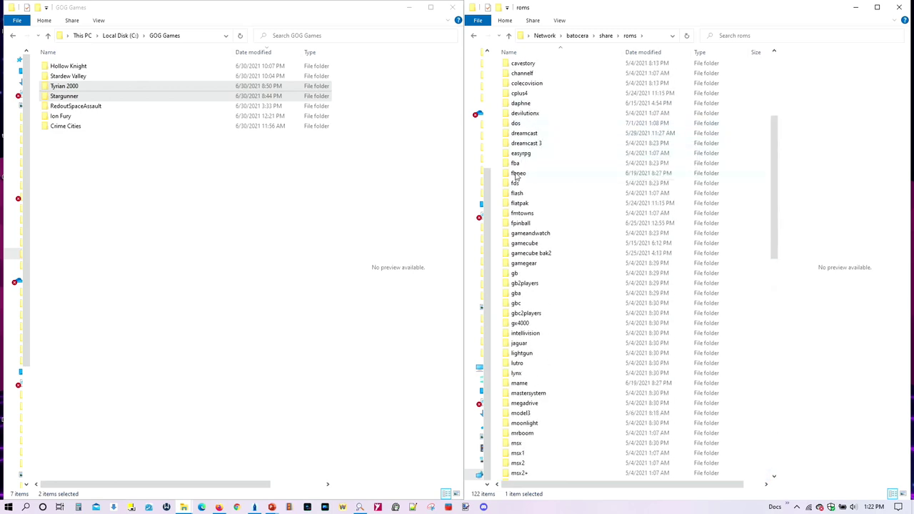
left_click(516, 123)
double_click(516, 124)
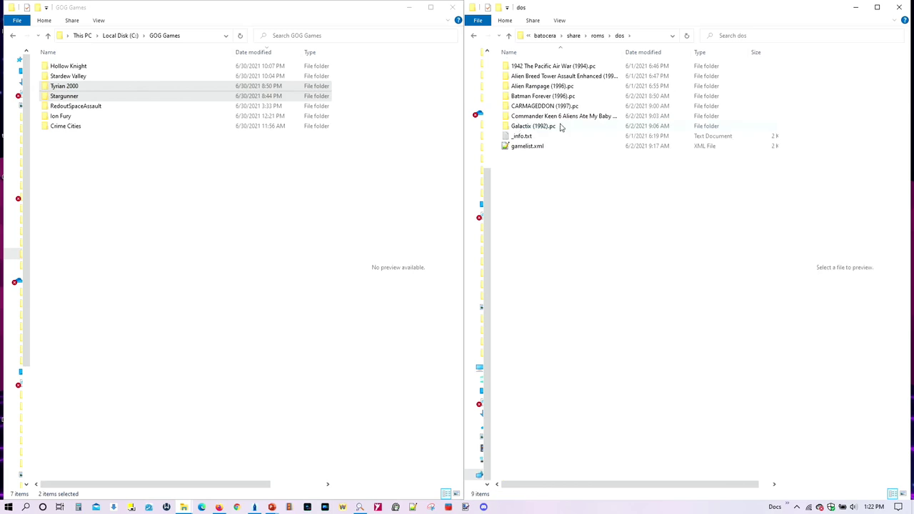
left_click_drag(91, 92, 596, 243)
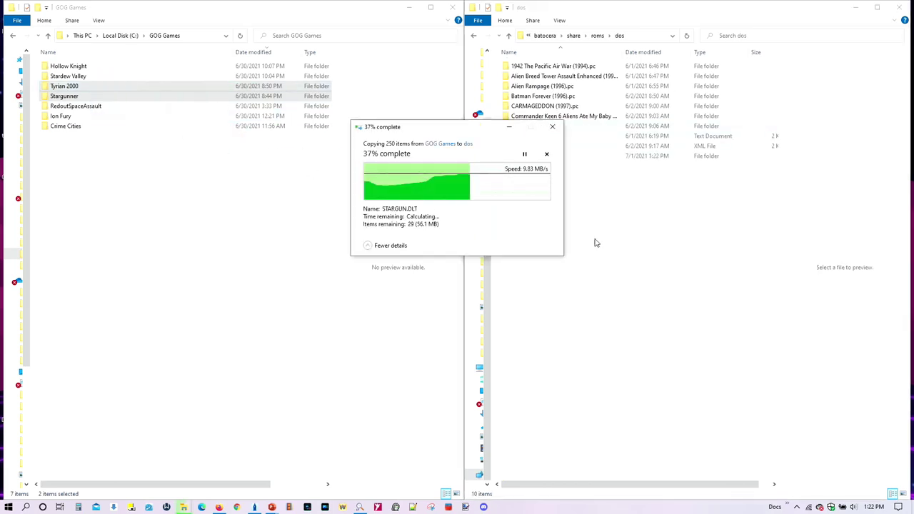
left_click(552, 241)
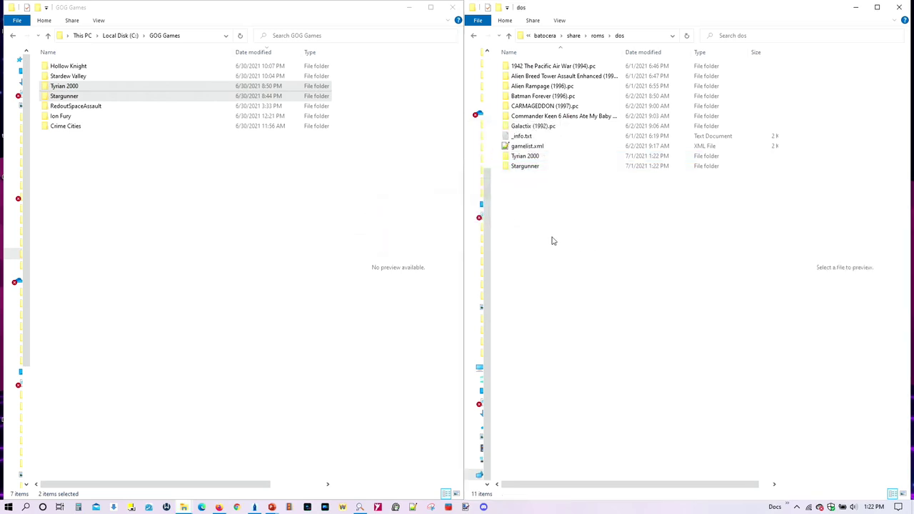
Step: Open the windows folder under roms and rename the Crime Cities folder to Crime Cities.pc
left_click(509, 37)
scroll(571, 341, "down", 20)
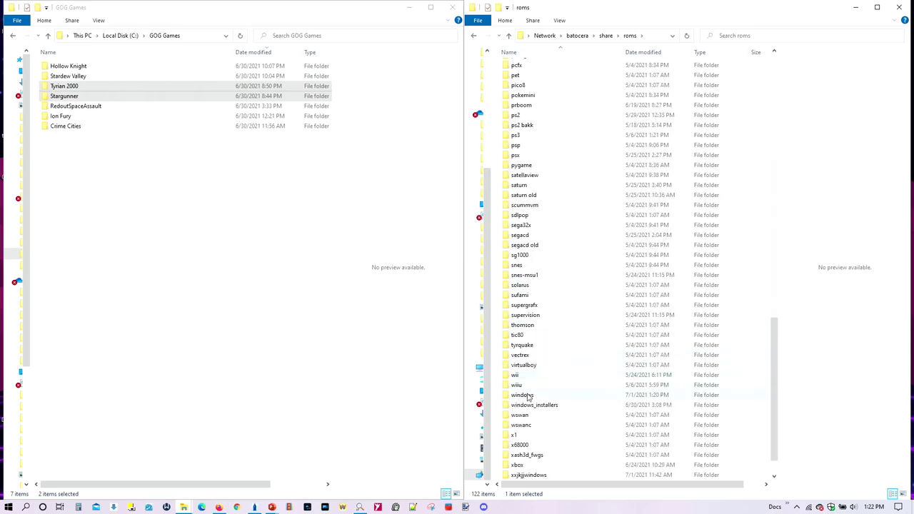
double_click(529, 397)
left_click(539, 68)
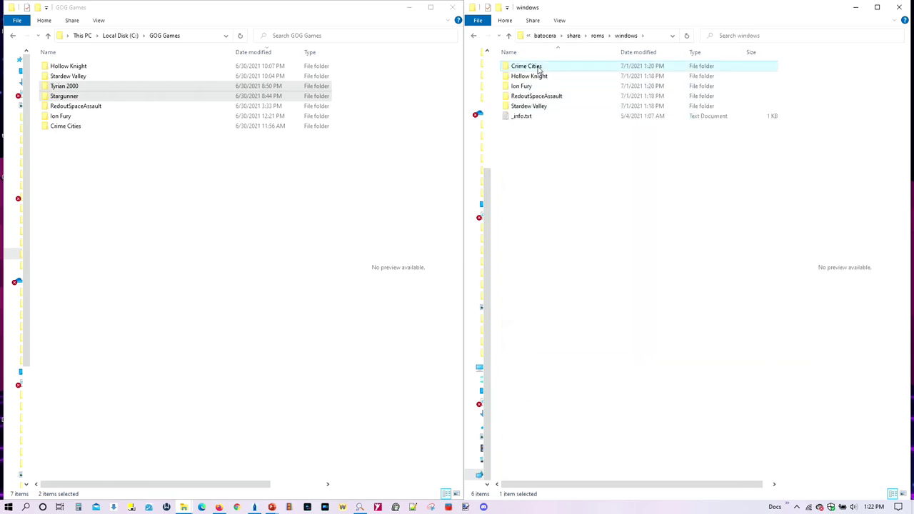
right_click(539, 67)
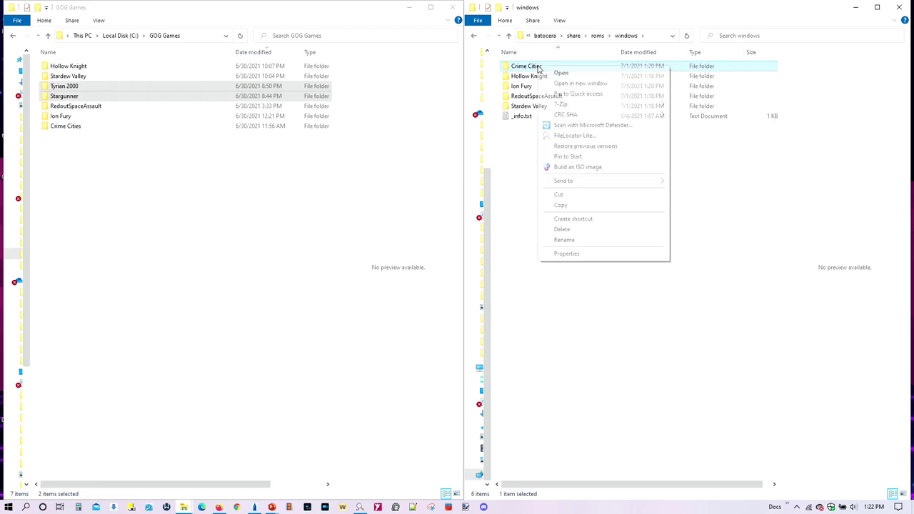
left_click(564, 242)
key("End")
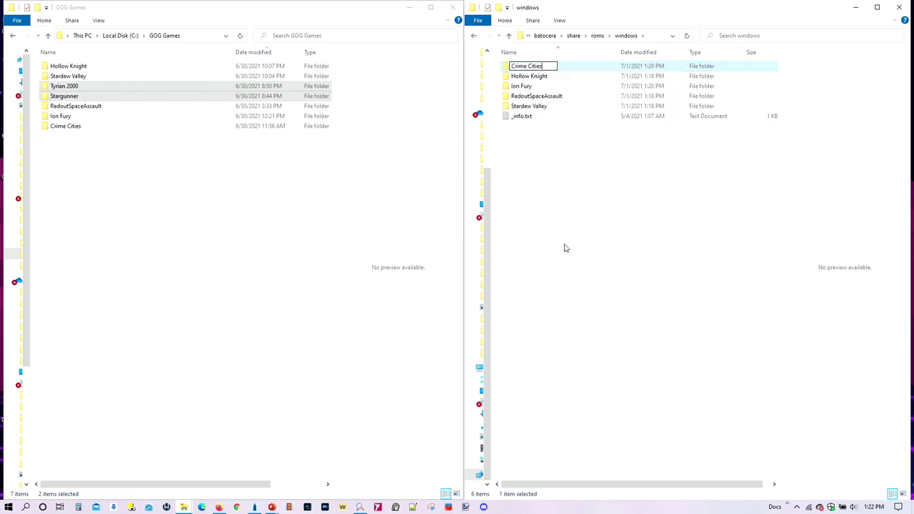
type(".pc")
key("Return")
Step: Rename the Hollow Knight and Ion Fury folders to Hollow Knight.pc and Ion Fury.pc
key("Down")
key("F2")
key("End")
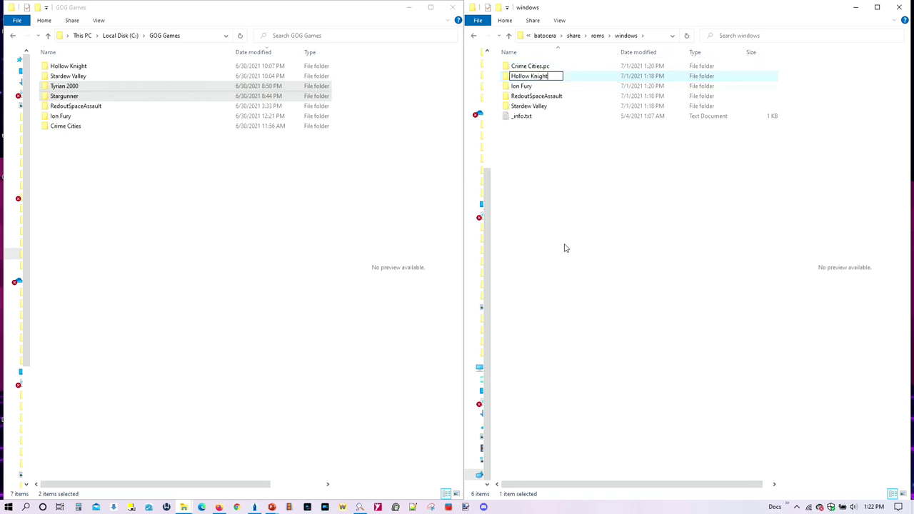
type(".pc")
key("Return")
key("Down")
key("F2")
key("End")
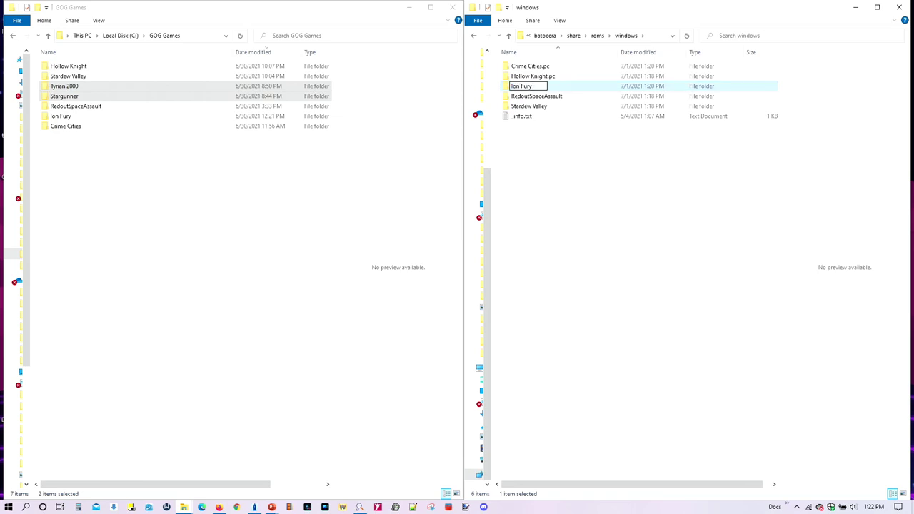
type(".pc")
key("Return")
Step: Rename the RedoutSpaceAssault and Stardew Valley folders to RedoutSpaceAssault.pc and Stardew Valley.pc
key("Down")
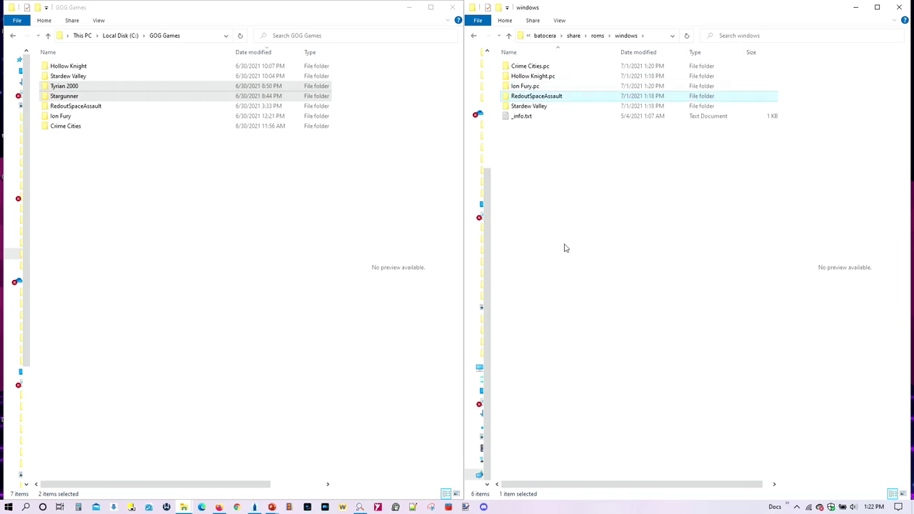
key("F2")
key("End")
type(".pc")
key("Return")
key("Down")
key("F2")
key("End")
type(".pc")
key("Return")
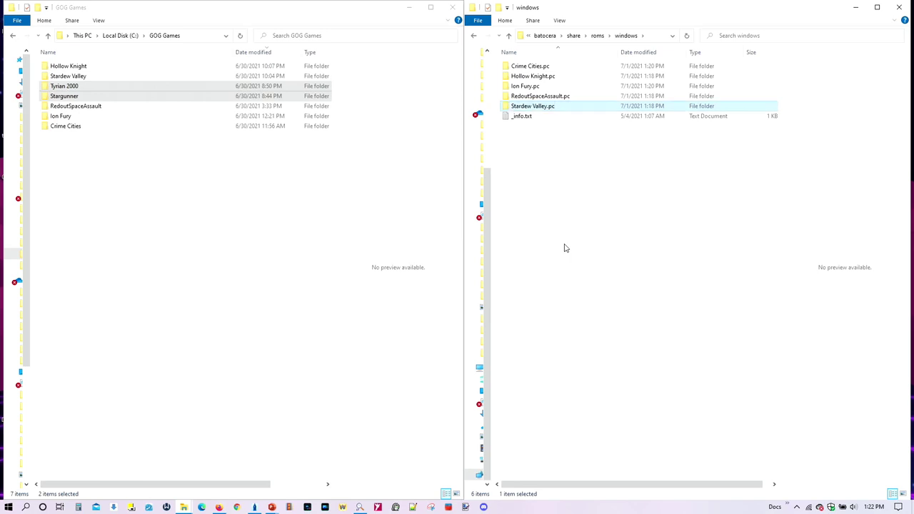
Step: Open the Crime Cities.pc folder and create a new text document in it
double_click(537, 66)
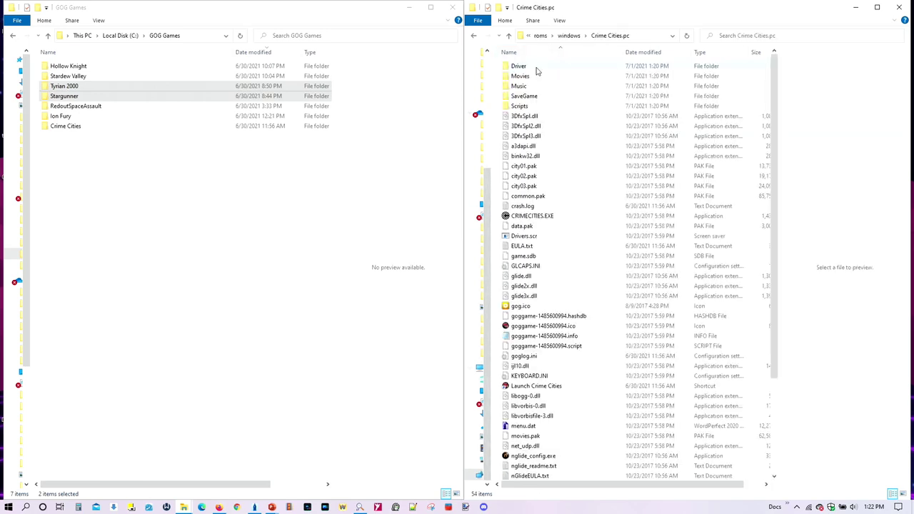
scroll(582, 241, "down", 4)
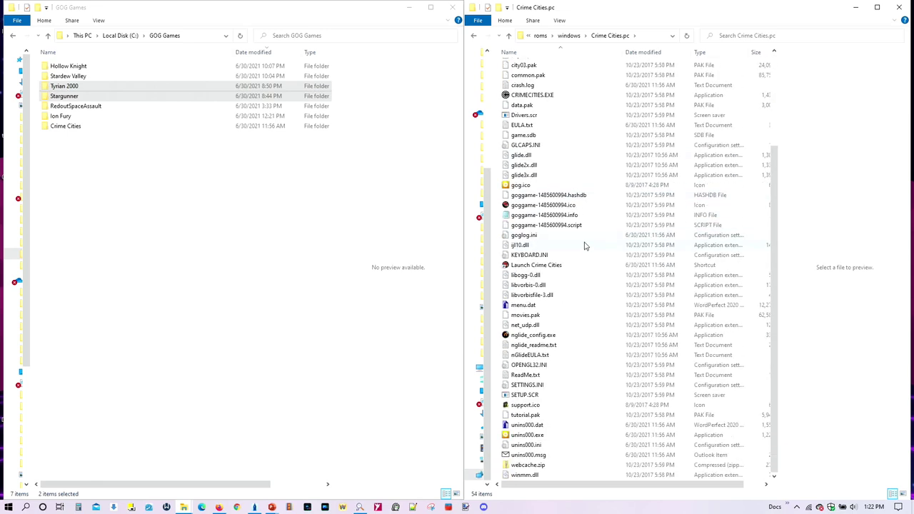
right_click(577, 457)
mouse_move(626, 431)
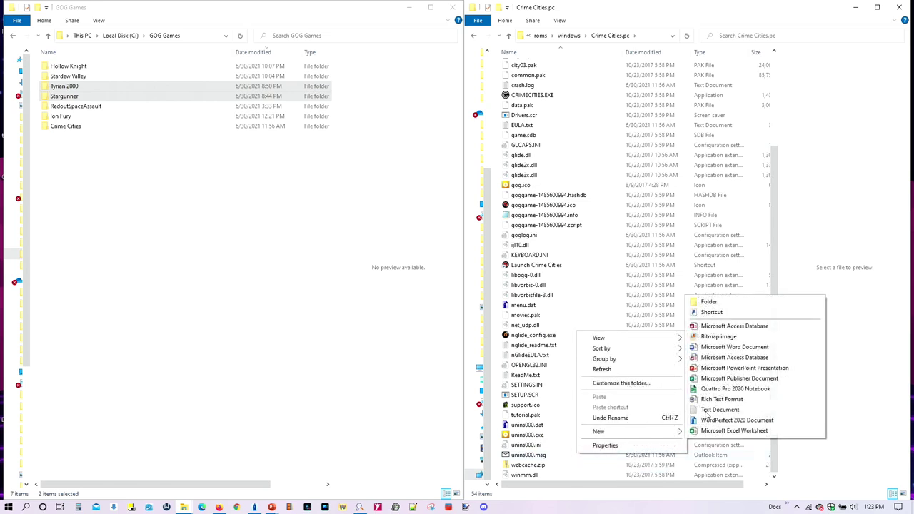
left_click(712, 409)
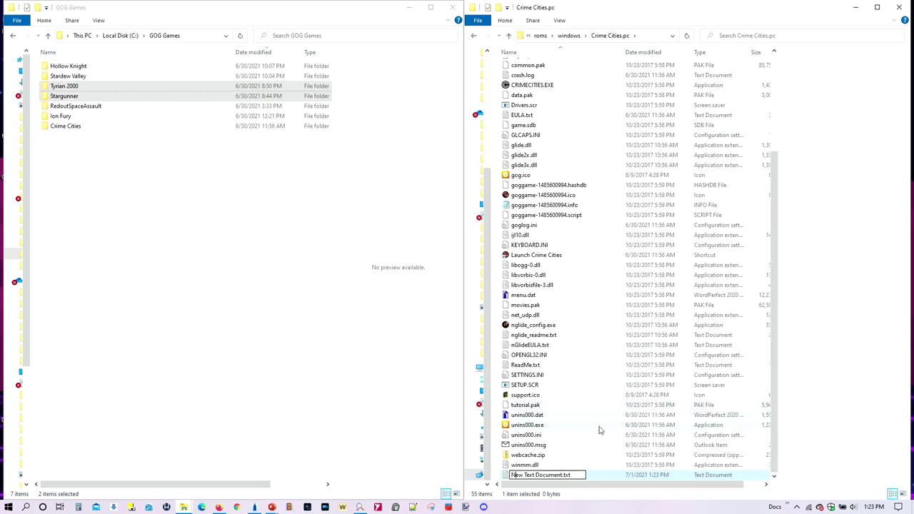
Step: Name the new text document autorun.cmd and accept the file extension change
key("BackSpace")
key("BackSpace")
key("BackSpace")
key("BackSpace")
key("BackSpace")
key("BackSpace")
key("BackSpace")
key("BackSpace")
key("BackSpace")
key("BackSpace")
key("BackSpace")
key("BackSpace")
key("BackSpace")
key("BackSpace")
key("BackSpace")
key("BackSpace")
key("BackSpace")
key("ctrl+a")
type("c")
type("auto")
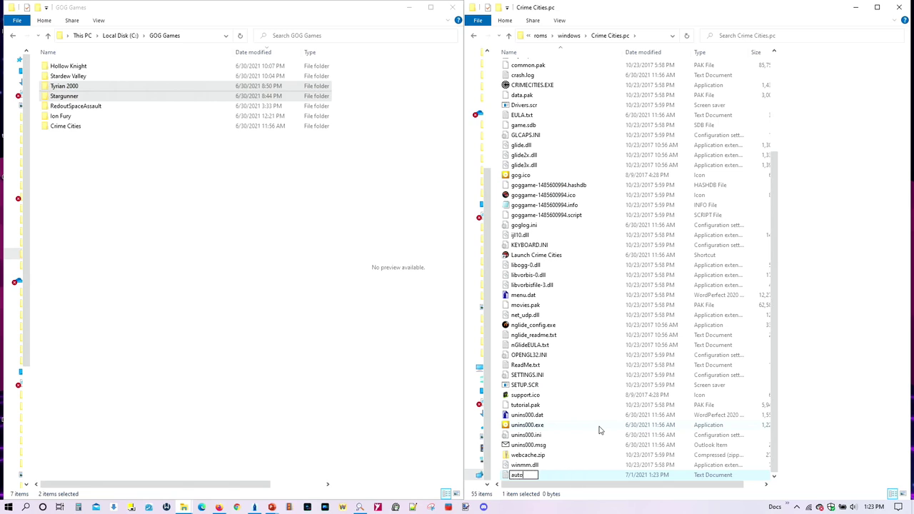
type("run.cmd")
key("Return")
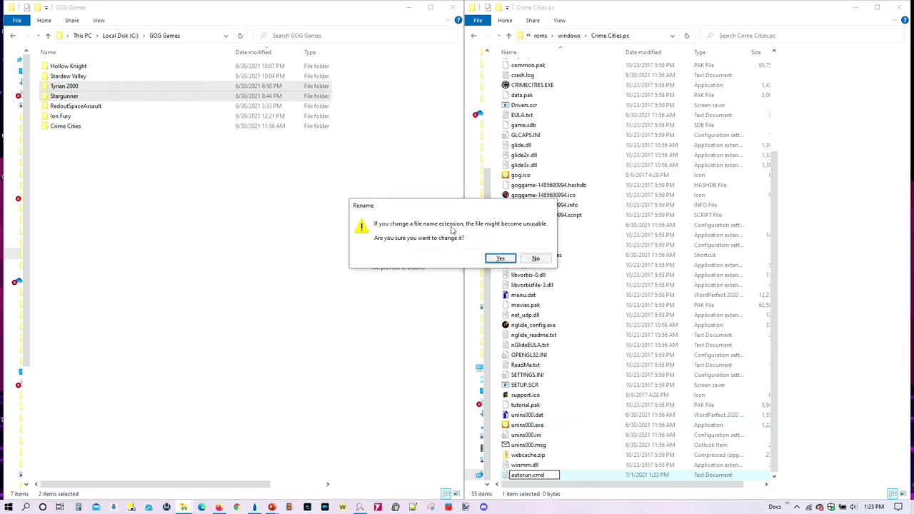
left_click(501, 259)
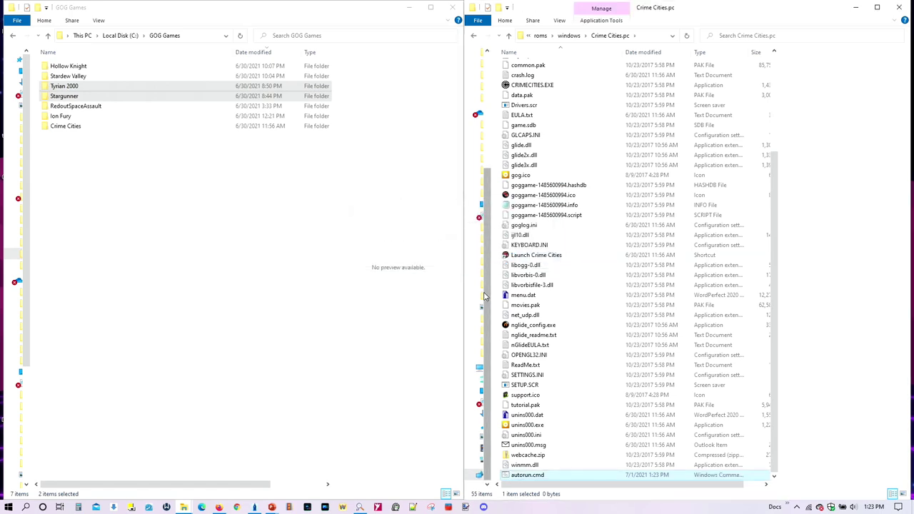
Step: Open autorun.cmd for editing in Notepad and enter CMD= on the first line
right_click(527, 476)
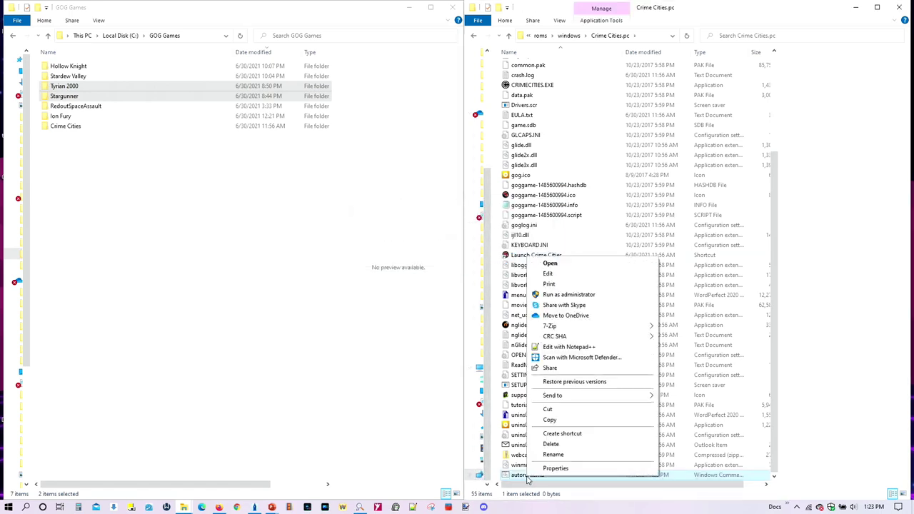
left_click(547, 274)
left_click_drag(506, 164, 564, 161)
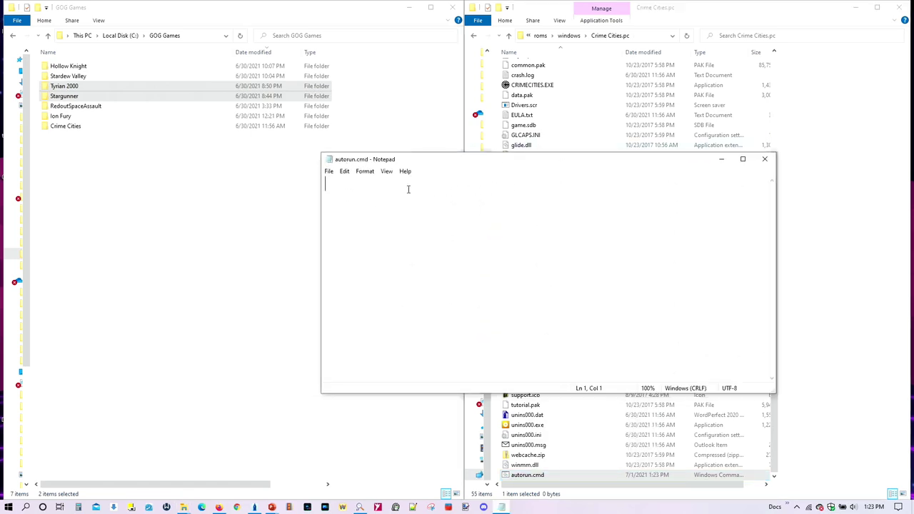
type("CMD=")
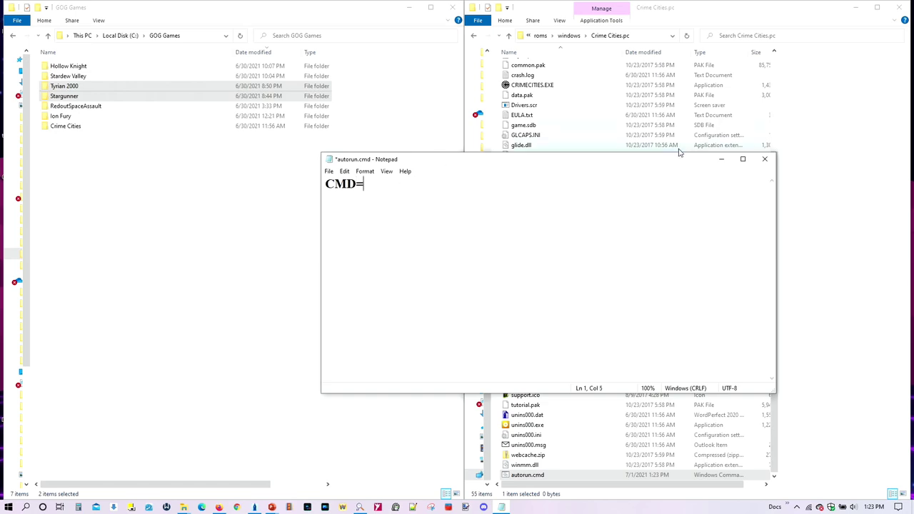
Step: Minimize Notepad and copy the full file name of CRIMECITIES.EXE from its properties
left_click(720, 159)
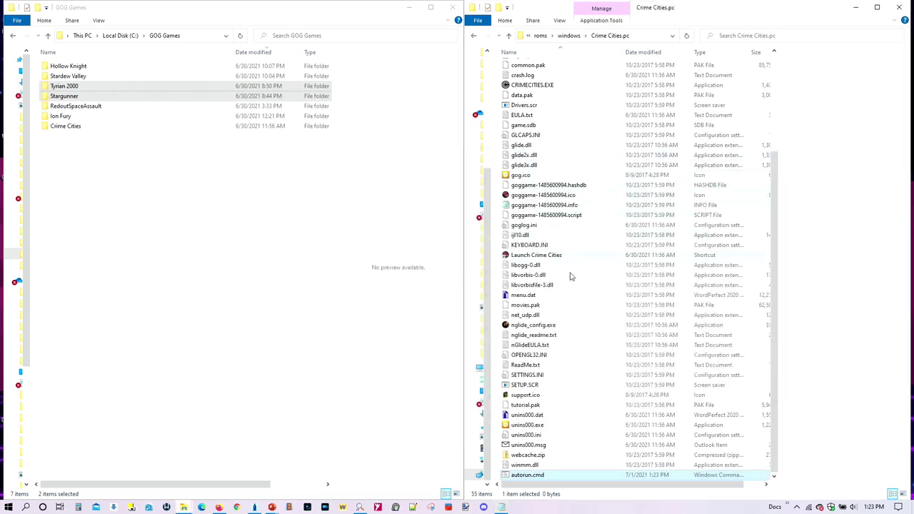
scroll(560, 271, "up", 5)
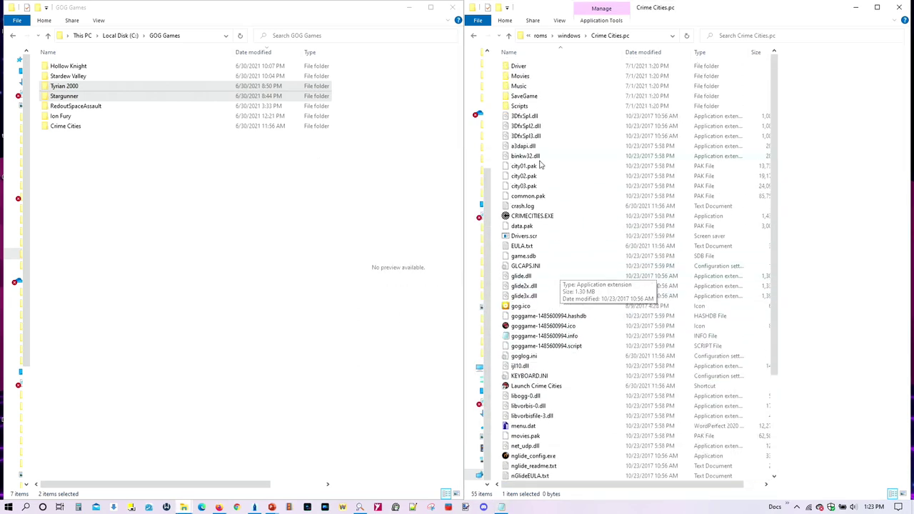
left_click(538, 217)
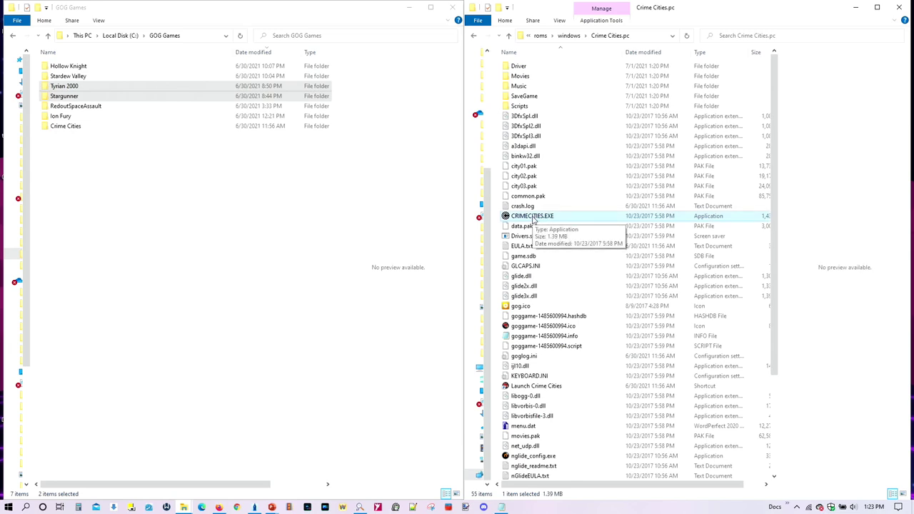
right_click(534, 219)
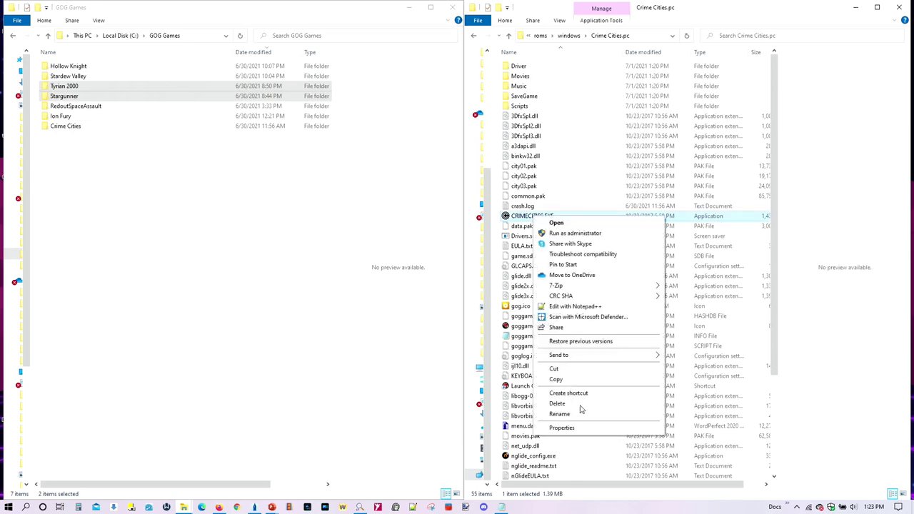
left_click(553, 428)
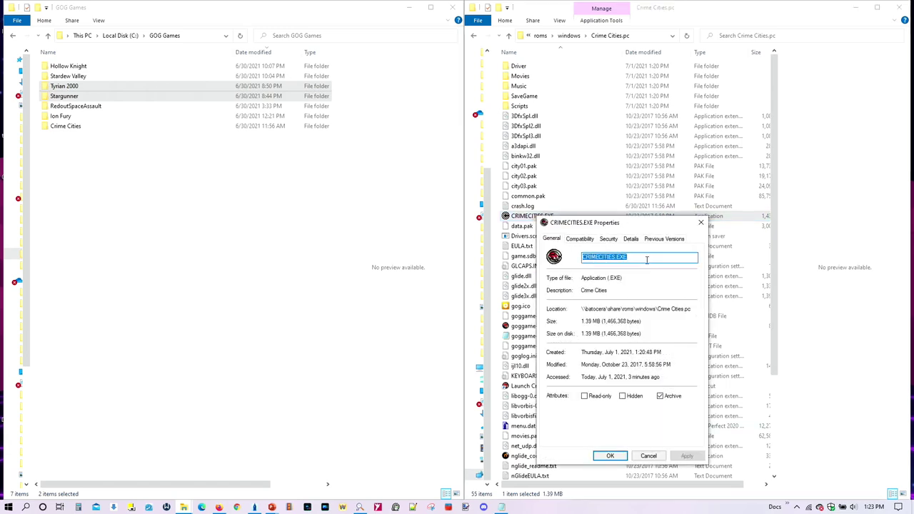
left_click(648, 455)
scroll(554, 414, "down", 1)
Step: Complete the autorun.cmd line as CMD=CRIMECITIES.EXE, then save and close the file
left_click(502, 506)
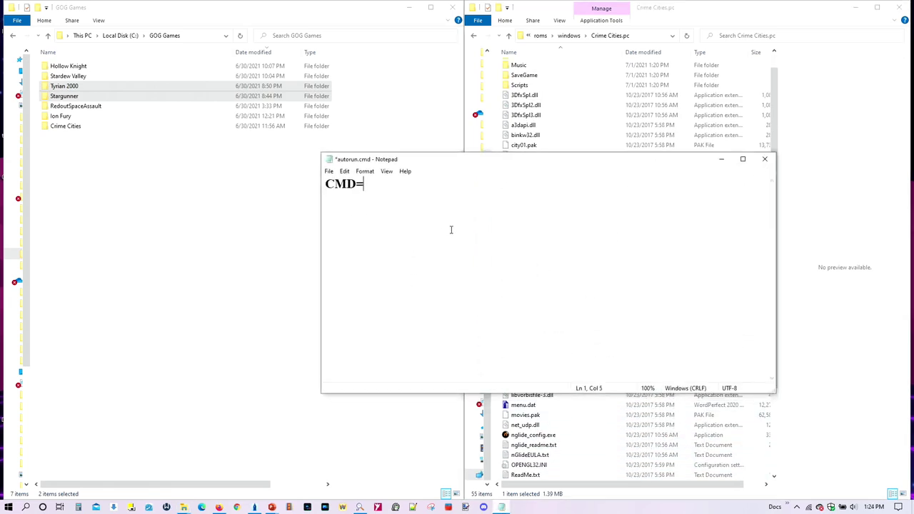
type("CRIMECITIES.EXE")
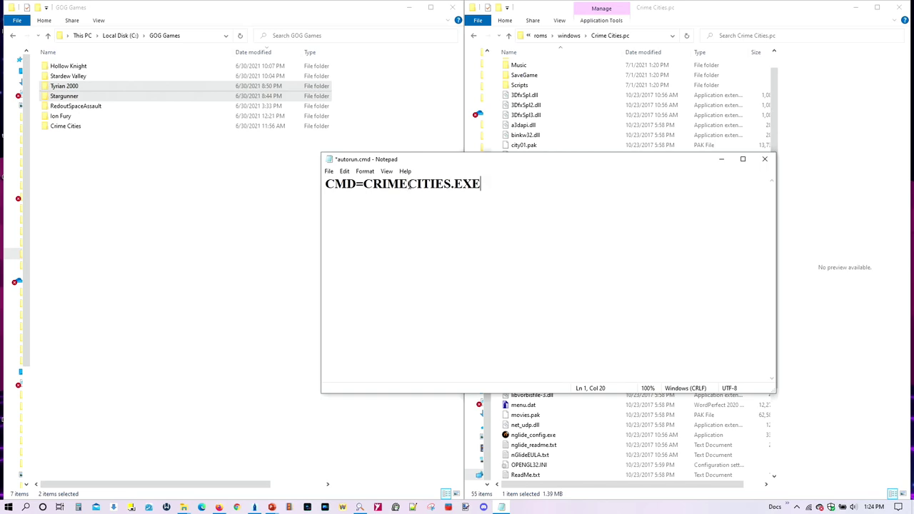
left_click(365, 183)
left_click(483, 183)
left_click(328, 171)
left_click(348, 214)
left_click(765, 159)
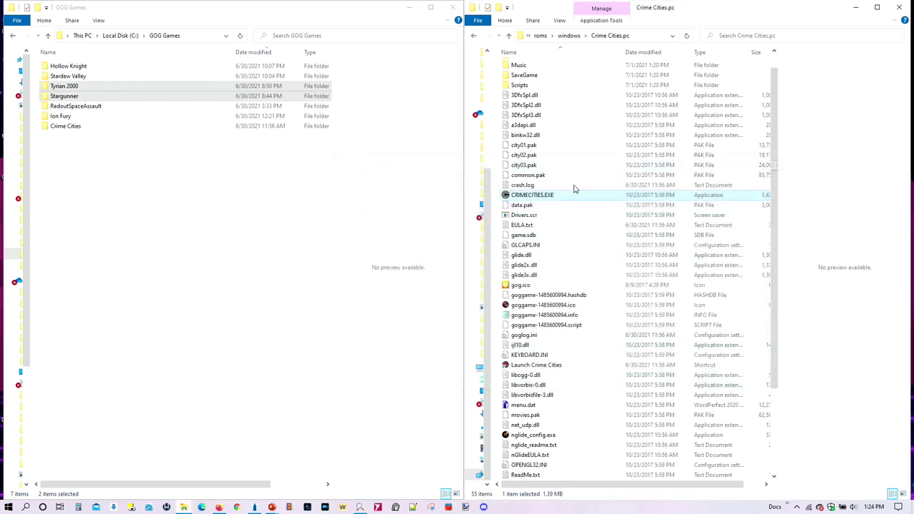
Step: Copy autorun.cmd from the Crime Cities.pc folder into the Hollow Knight.pc folder
scroll(579, 321, "down", 4)
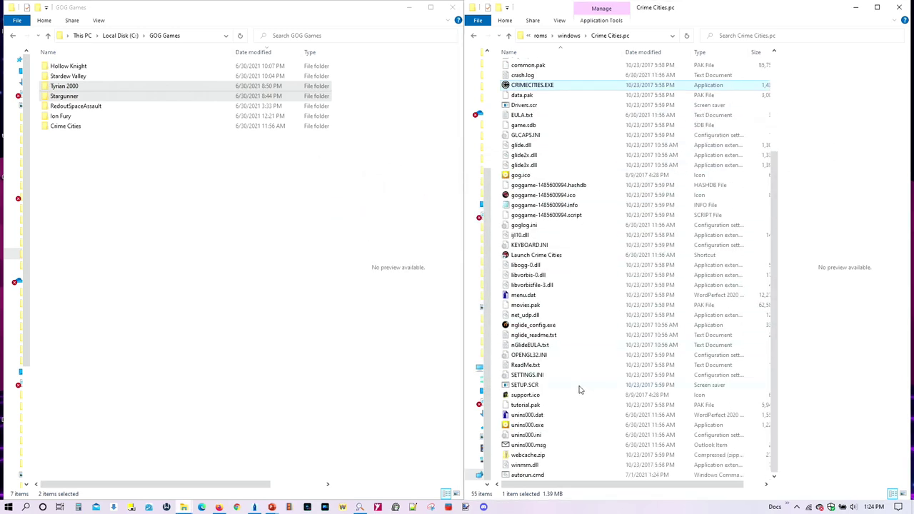
left_click(521, 475)
right_click(519, 478)
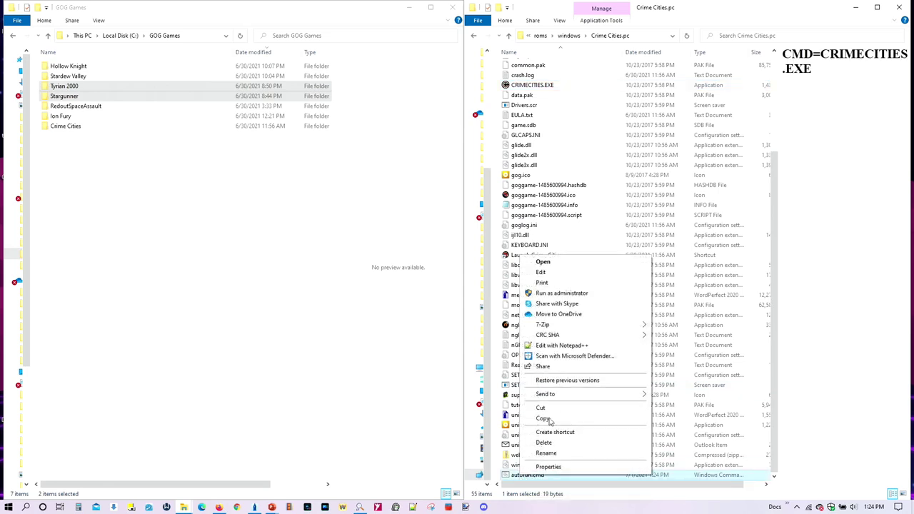
left_click(549, 422)
left_click(508, 36)
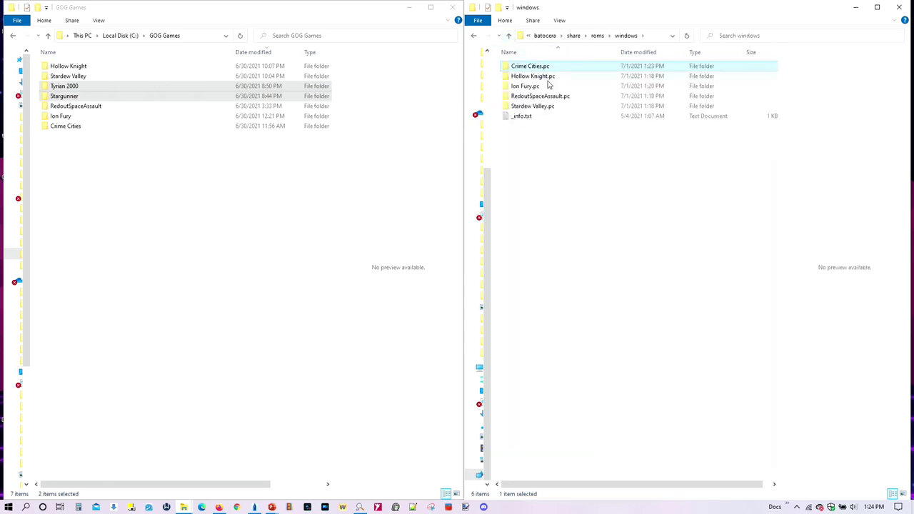
double_click(540, 76)
right_click(573, 347)
left_click(597, 410)
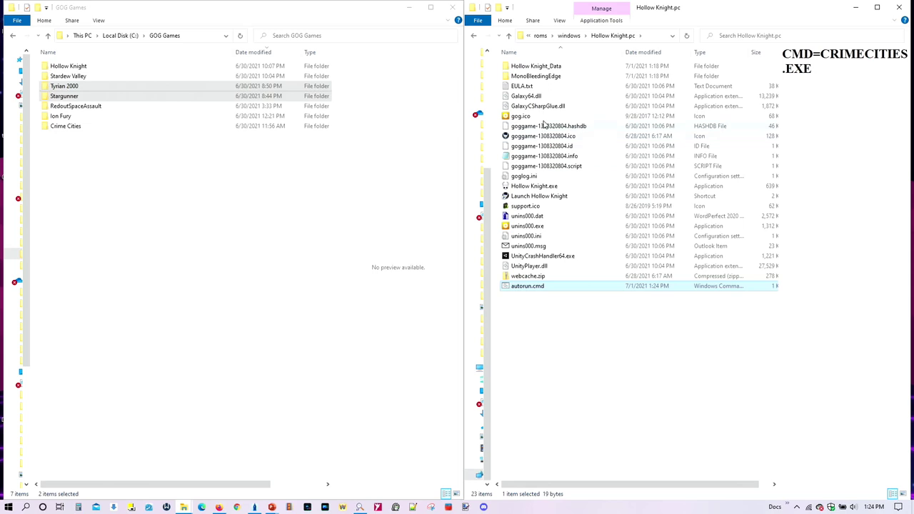
Step: Copy the full file name of Hollow Knight.exe from its properties and close them without changes
left_click(534, 187)
right_click(534, 187)
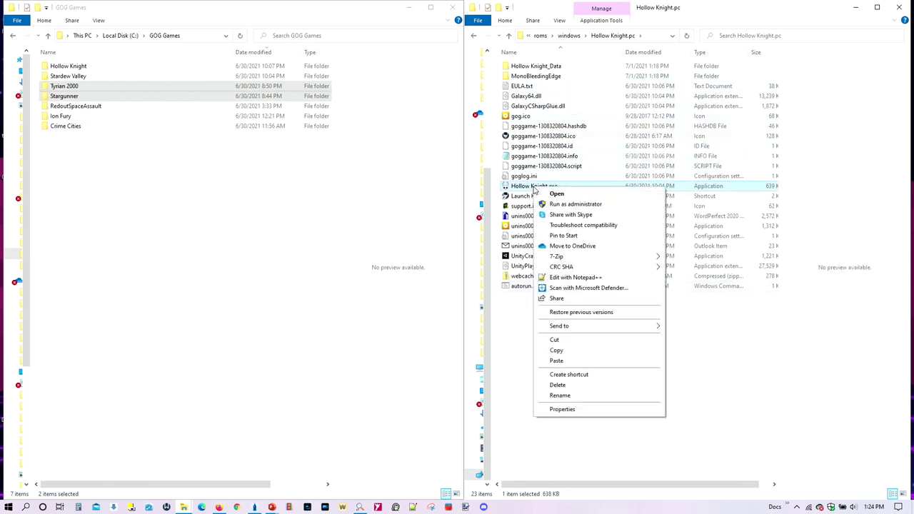
left_click(569, 409)
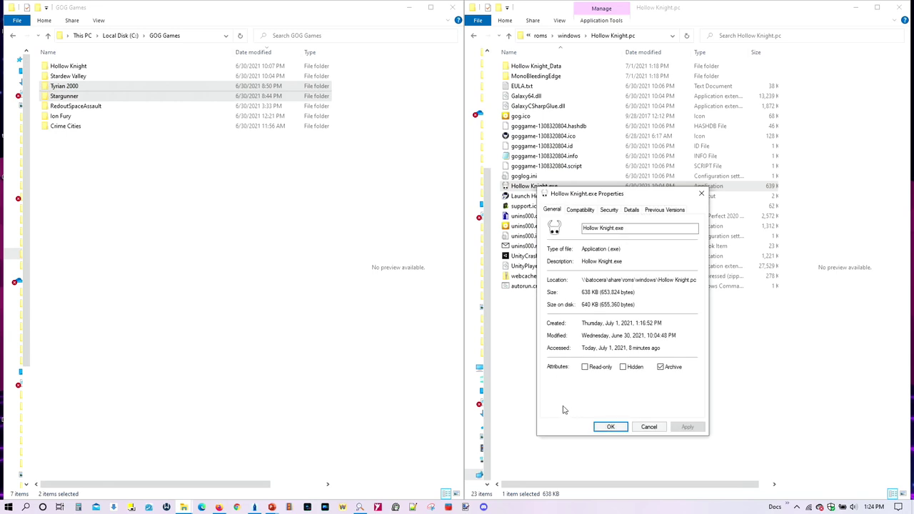
left_click_drag(583, 228, 652, 234)
key("ctrl+c")
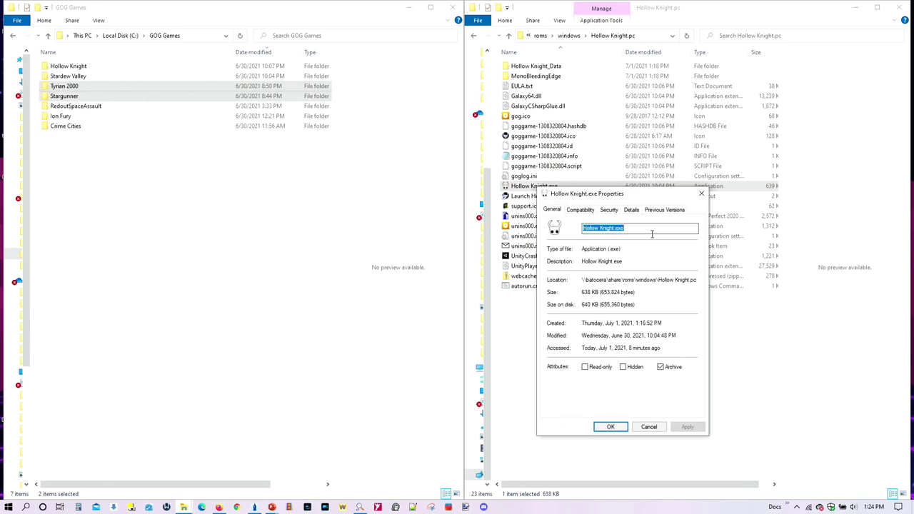
left_click(648, 427)
Step: Open autorun.cmd in the Hollow Knight.pc folder for editing and replace CRIMECITIES.EXE with the copied name Hollow Knight.exe
left_click(523, 287)
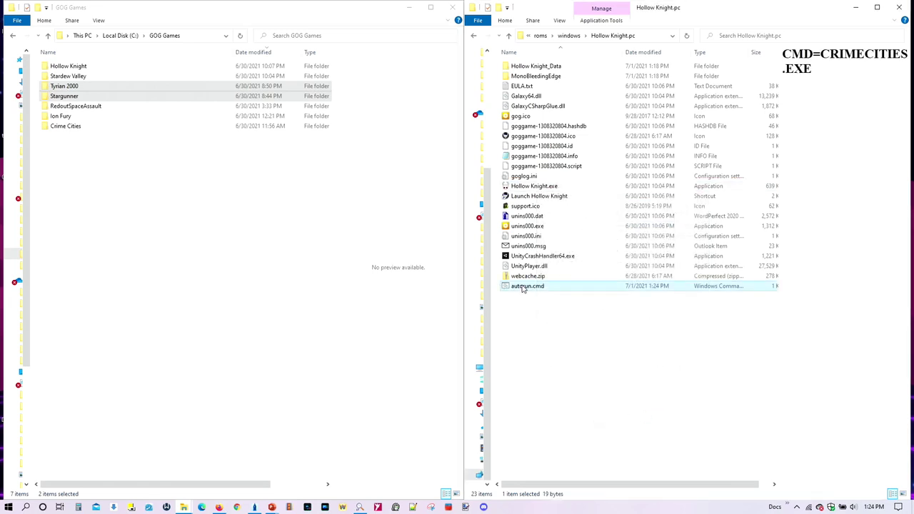
right_click(524, 287)
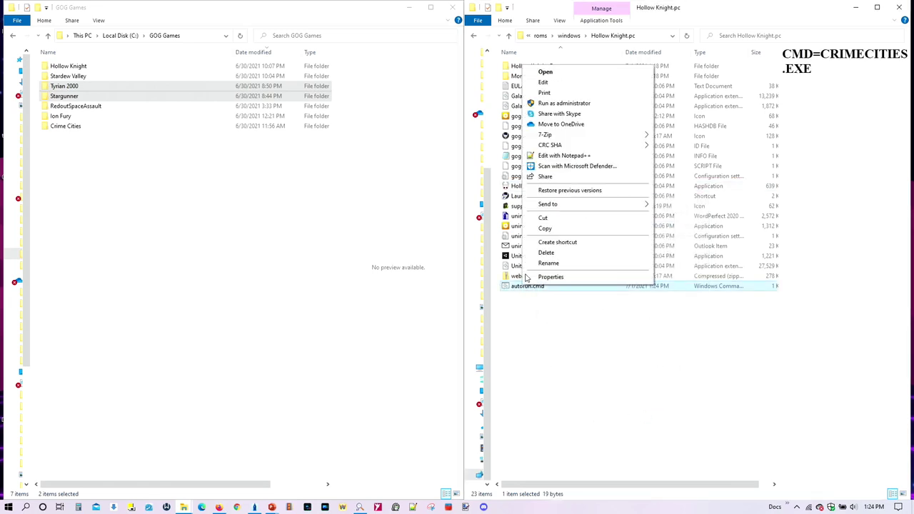
left_click(550, 82)
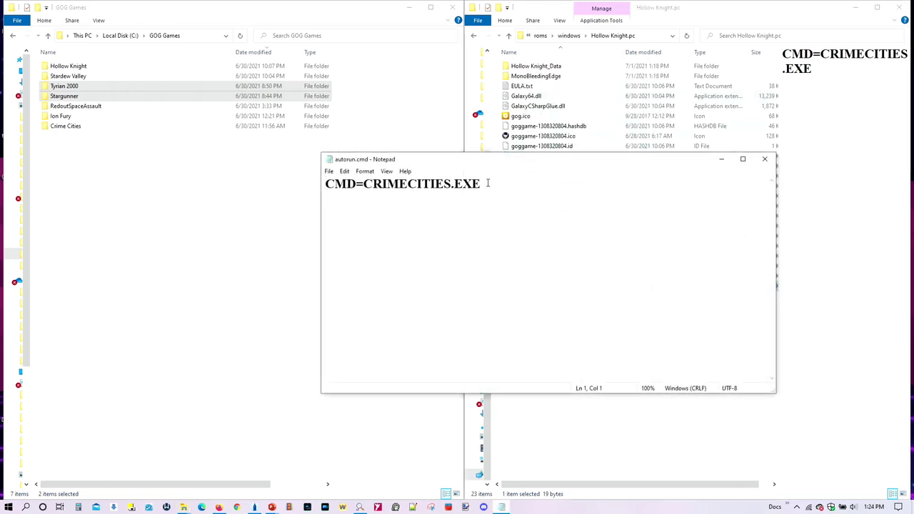
key("BackSpace")
key("BackSpace")
key("BackSpace")
key("BackSpace")
key("BackSpace")
key("BackSpace")
key("BackSpace")
key("BackSpace")
key("BackSpace")
key("BackSpace")
key("BackSpace")
key("BackSpace")
key("BackSpace")
key("BackSpace")
key("BackSpace")
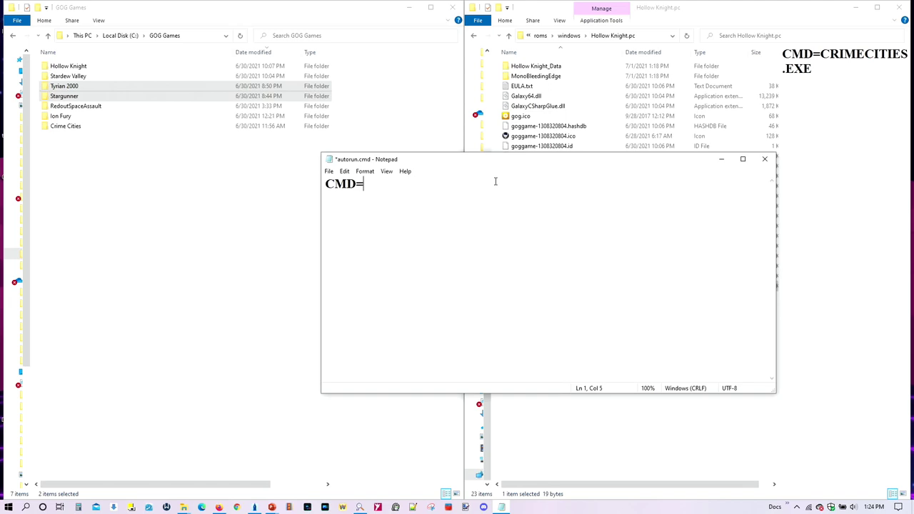
key("ctrl+v")
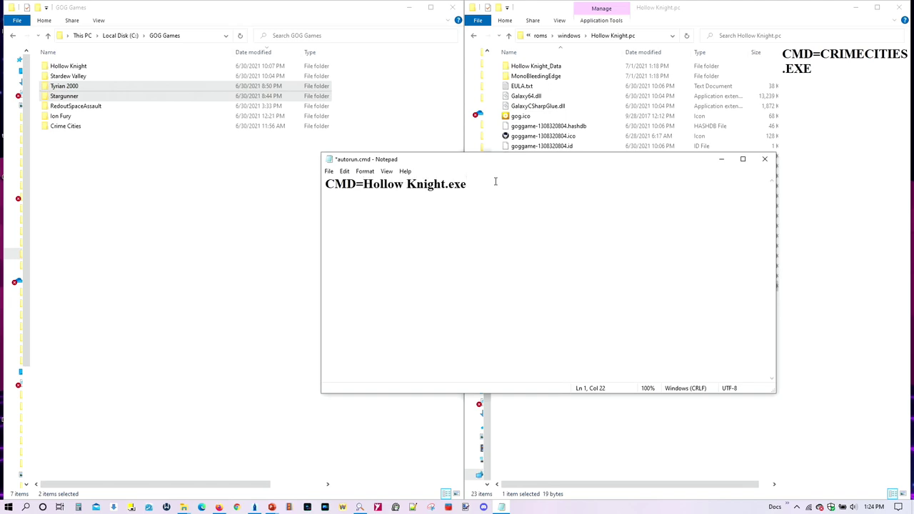
Step: Enclose the executable name in quotes so the line reads CMD="Hollow Knight.exe", and save and close the file
left_click(364, 184)
type("\"")
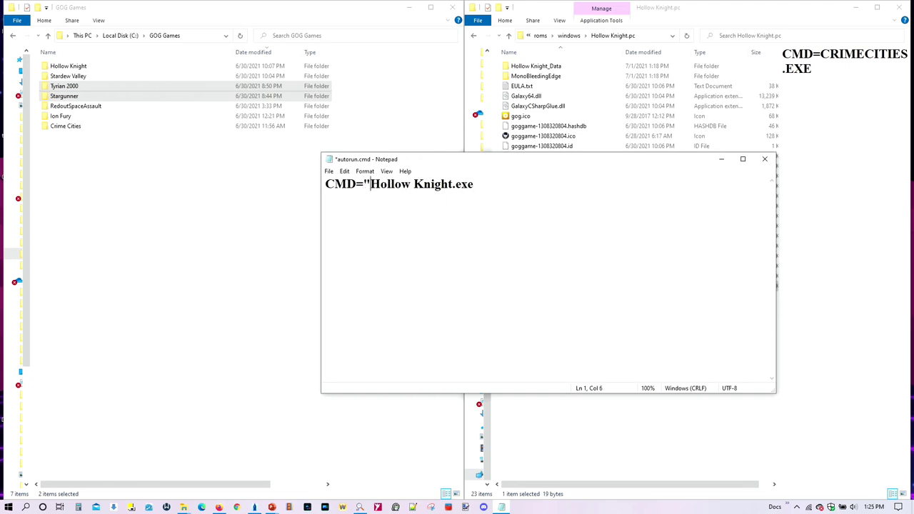
left_click(469, 184)
left_click_drag(590, 159, 620, 230)
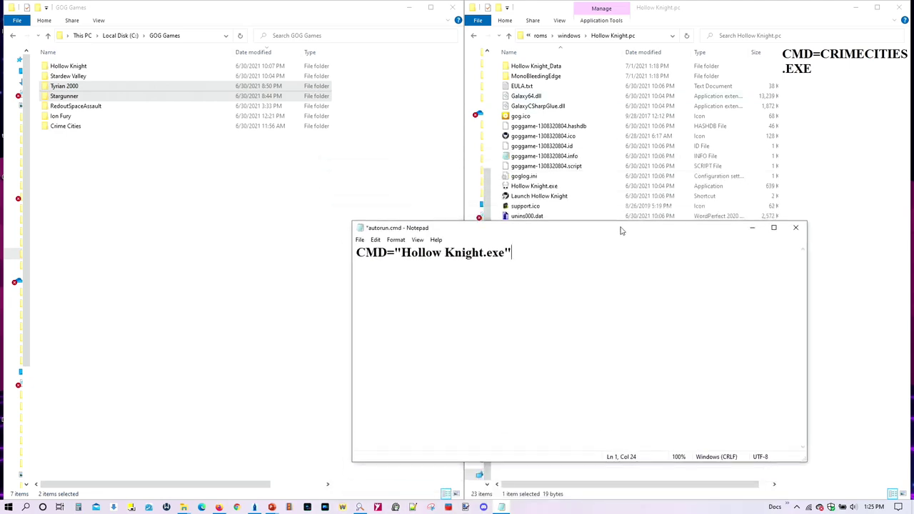
left_click(359, 241)
left_click(375, 283)
left_click(795, 227)
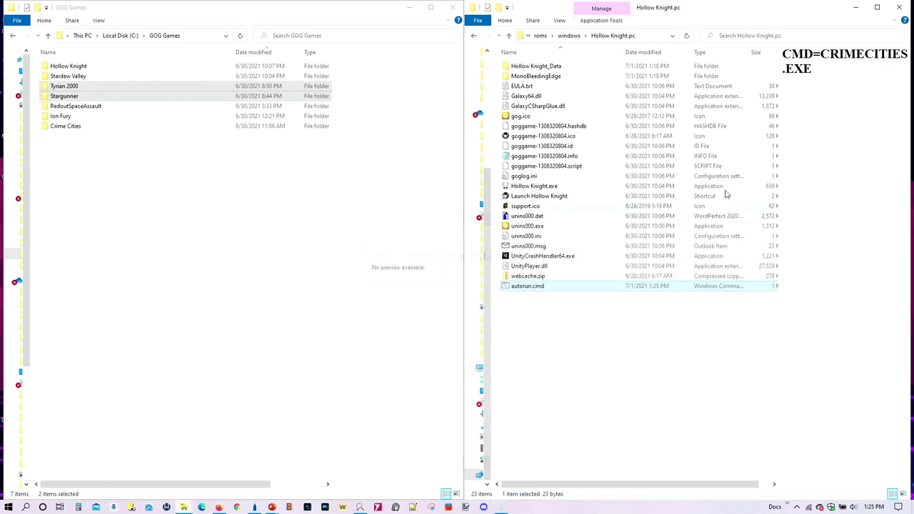
Step: Check the Hollow Knight_Data folder and insert Hollow Knight_Data/ before the quoted executable name in Hollow Knight's autorun.cmd
double_click(538, 66)
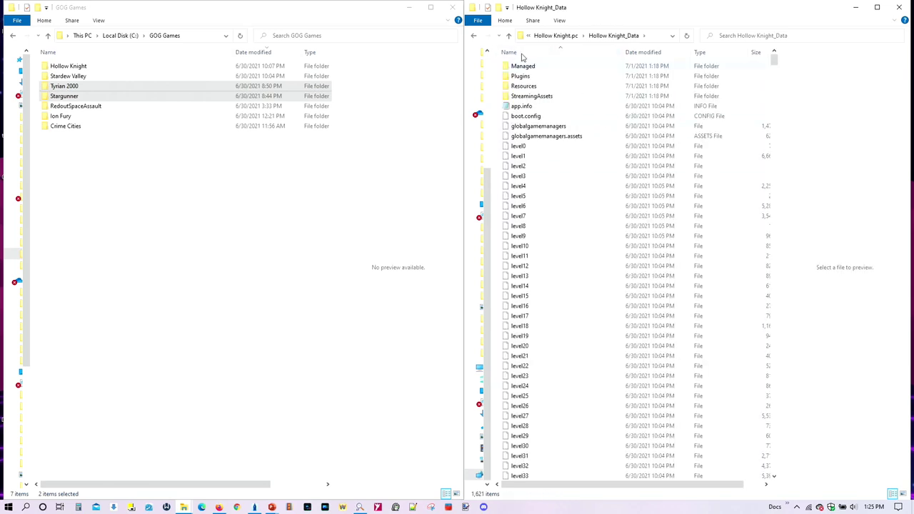
left_click(508, 35)
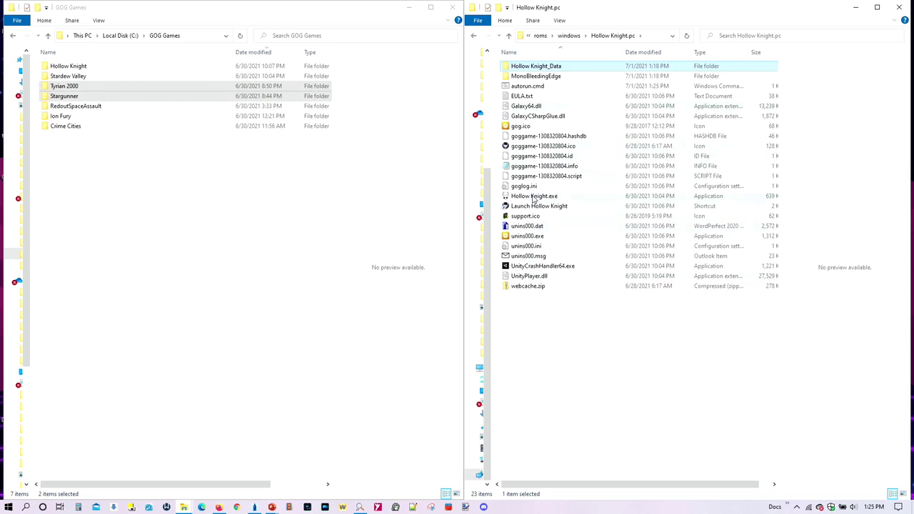
left_click(526, 88)
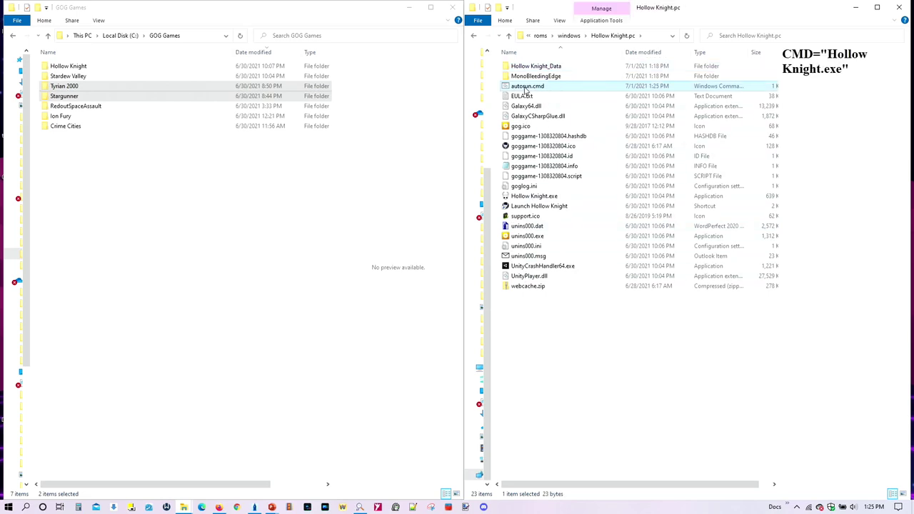
right_click(526, 88)
left_click(551, 105)
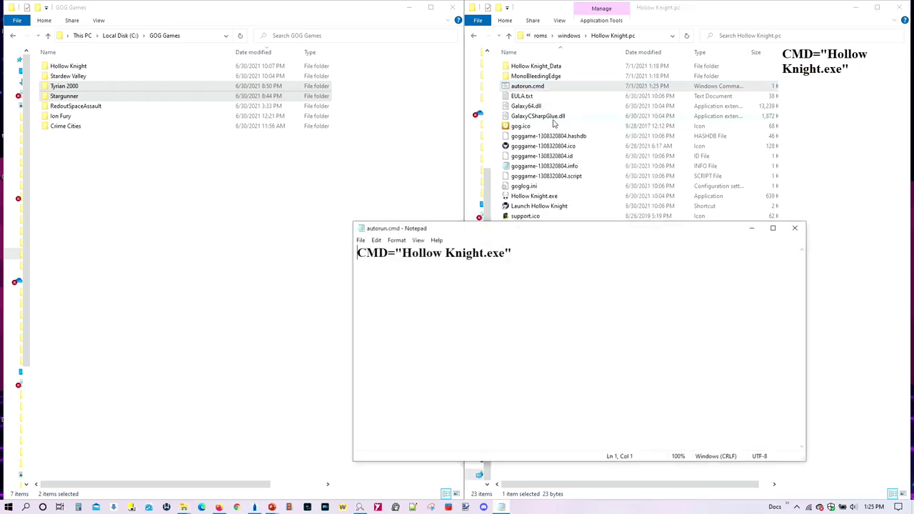
left_click(395, 252)
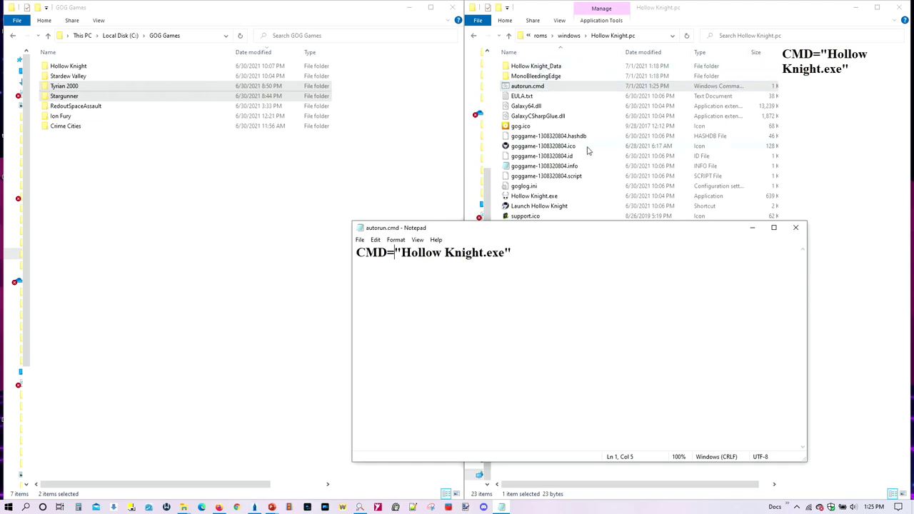
type("Hollow Knigh")
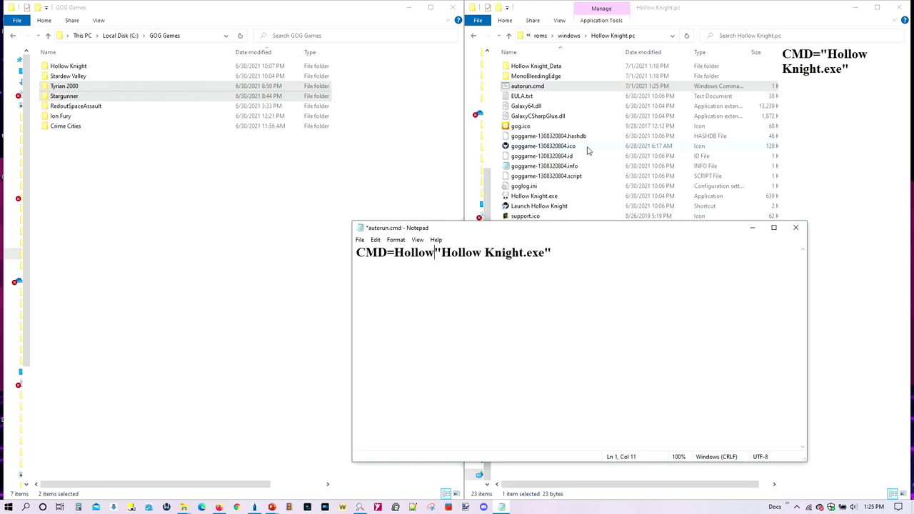
type("t Dat")
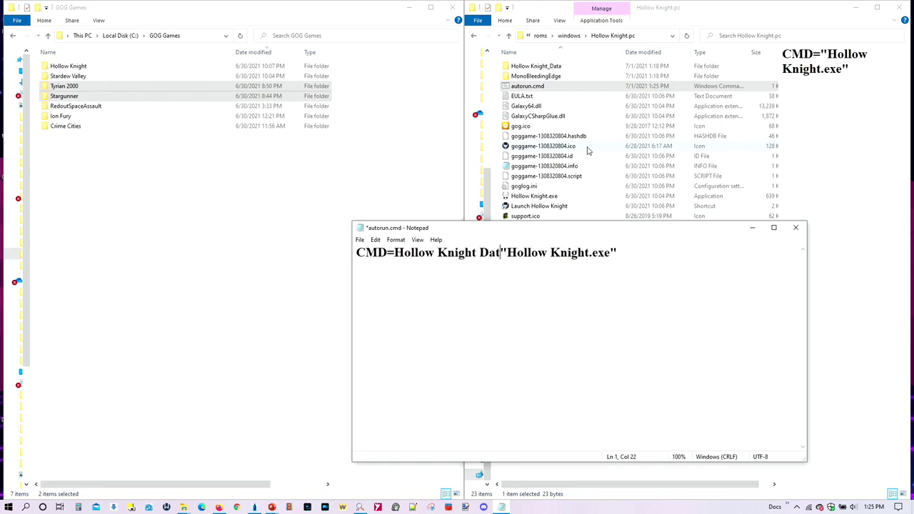
key("BackSpace")
key("BackSpace")
key("BackSpace")
type("=")
key("BackSpace")
type("+")
key("BackSpace")
type("=D")
key("BackSpace")
key("BackSpace")
type("+")
key("BackSpace")
type("_")
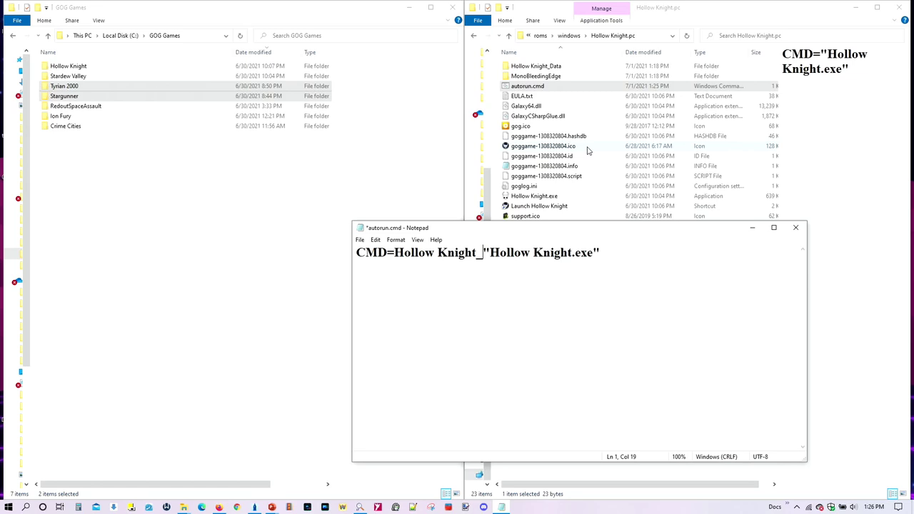
type("DAT")
key("BackSpace")
key("BackSpace")
type("ata")
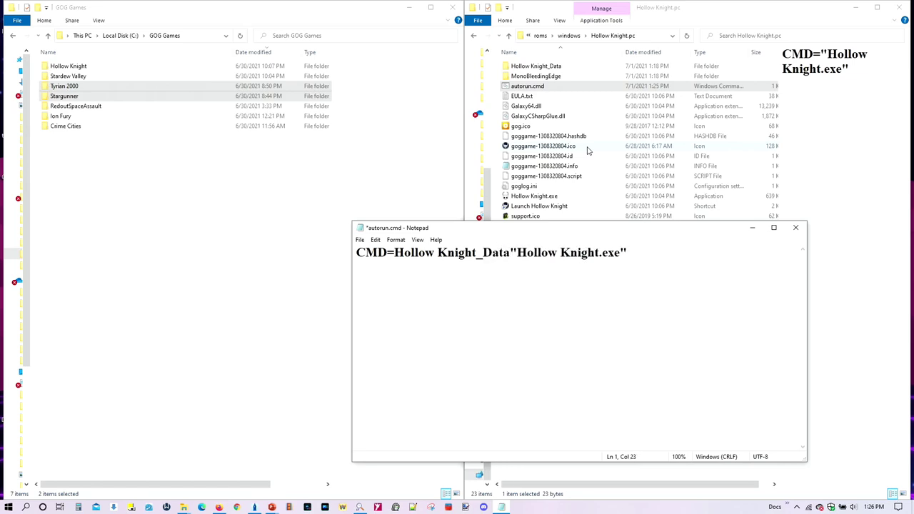
type("/")
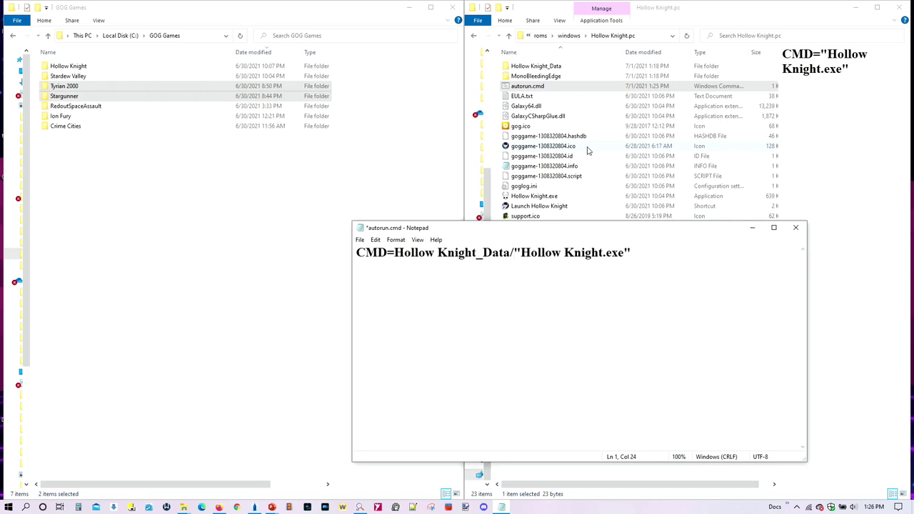
Step: Enclose the entire path in a single pair of quotes so the line reads CMD="Hollow Knight_Data/Hollow Knight.exe"
key("Right")
key("Right")
key("Right")
key("Right")
key("Right")
key("Left")
key("Left")
key("Left")
key("Left")
key("Left")
key("Left")
key("Left")
key("Left")
key("Left")
key("Left")
key("Left")
key("Left")
key("Left")
key("Left")
key("Left")
key("Left")
key("Left")
key("Left")
key("Left")
key("Left")
type("\"")
key("Right")
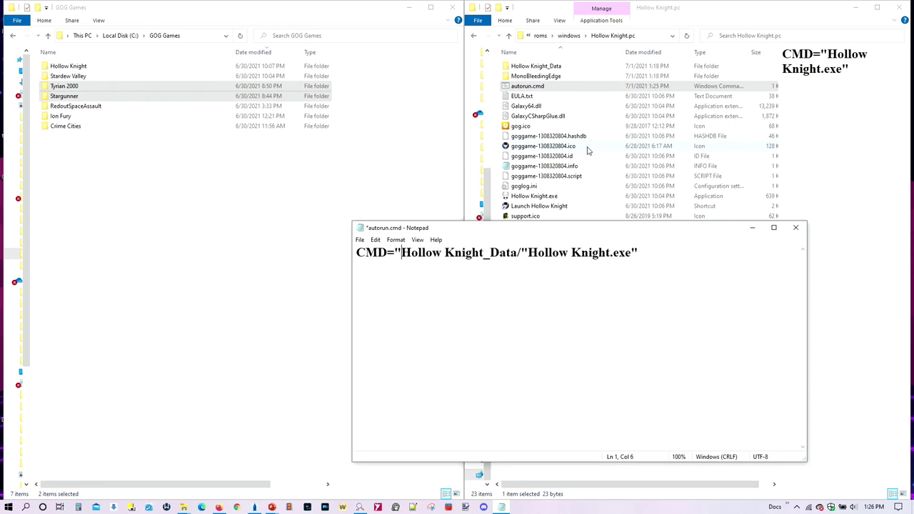
key("Right")
key("Right")
key("Right")
key("Right")
key("Right")
key("Right")
key("Right")
key("Right")
key("Right")
key("Right")
key("Right")
key("Right")
key("Right")
key("Right")
key("Right")
key("Right")
key("Right")
key("Left")
key("BackSpace")
key("Right")
key("Right")
key("Right")
key("Right")
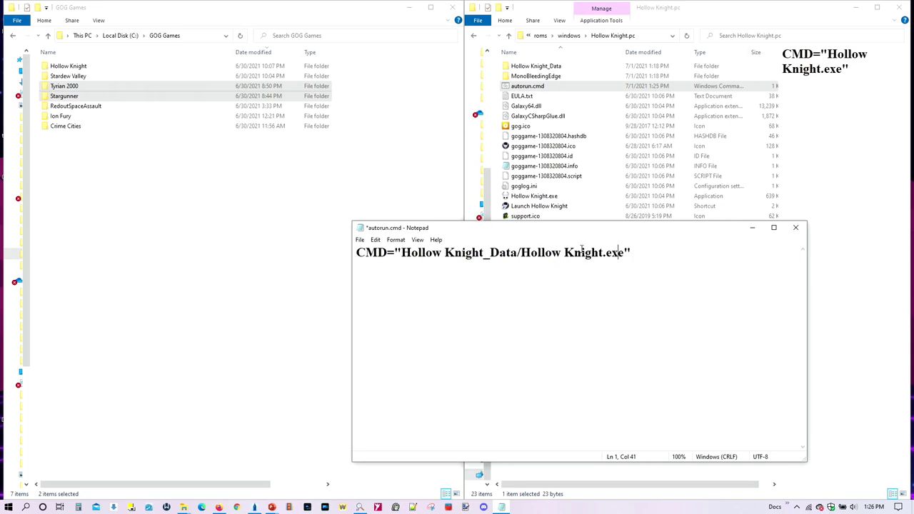
Step: Remove the subfolder path to restore the line CMD="Hollow Knight.exe", and save and close autorun.cmd
left_click(526, 252)
key("BackSpace")
key("BackSpace")
key("BackSpace")
key("BackSpace")
key("BackSpace")
key("BackSpace")
key("BackSpace")
key("BackSpace")
key("BackSpace")
key("BackSpace")
key("BackSpace")
key("BackSpace")
key("BackSpace")
key("BackSpace")
key("BackSpace")
key("BackSpace")
key("BackSpace")
key("BackSpace")
key("BackSpace")
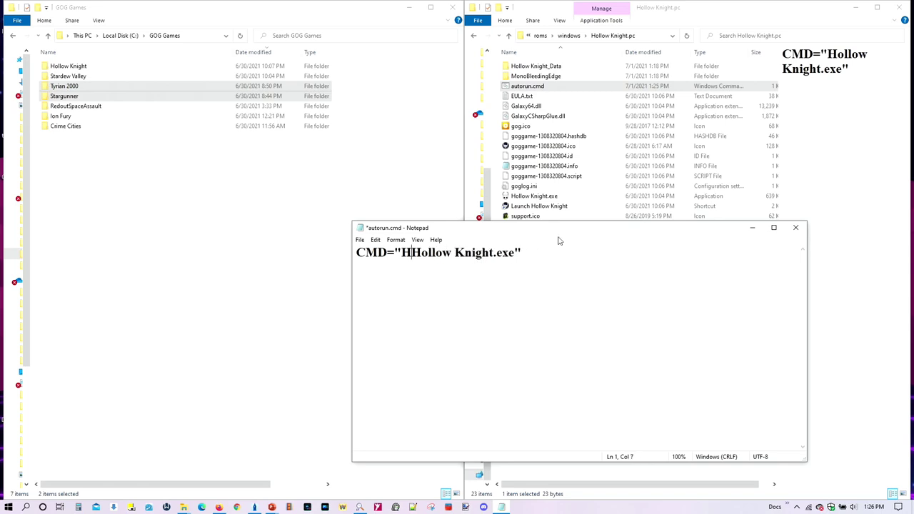
key("Right")
key("Right")
key("Right")
key("Right")
key("Right")
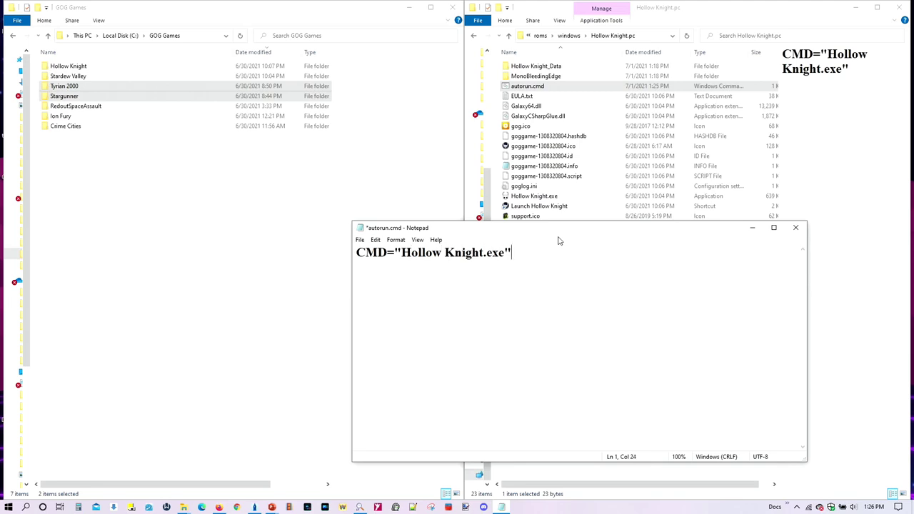
left_click(360, 240)
left_click(375, 283)
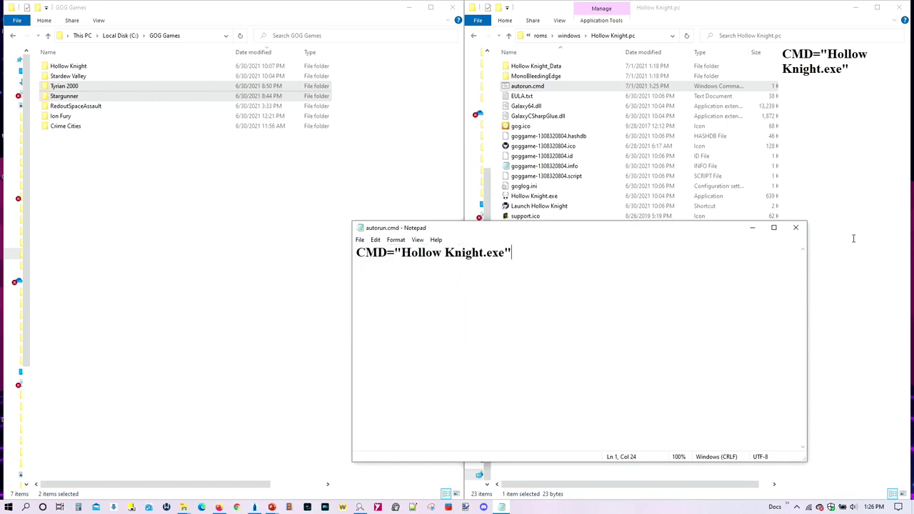
left_click(795, 227)
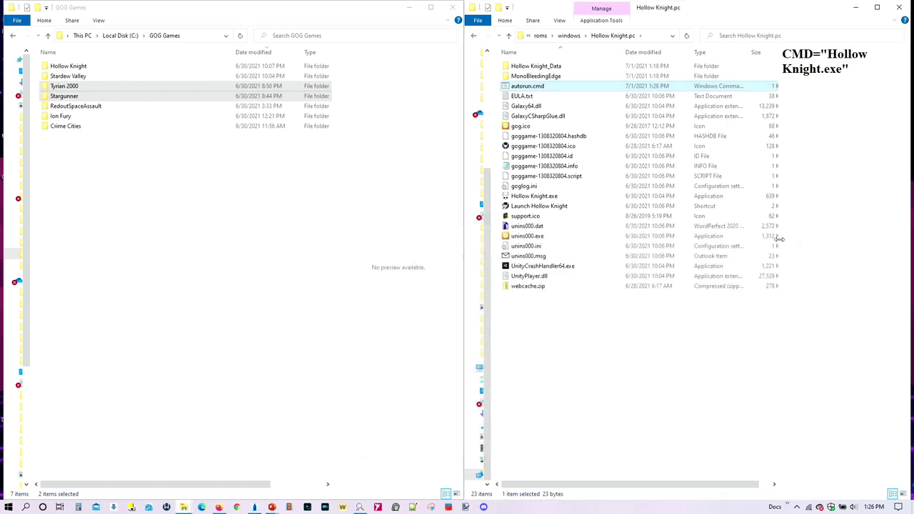
Step: Copy autorun.cmd from the Hollow Knight.pc folder into the Ion Fury.pc folder
right_click(531, 86)
left_click(553, 250)
left_click(508, 36)
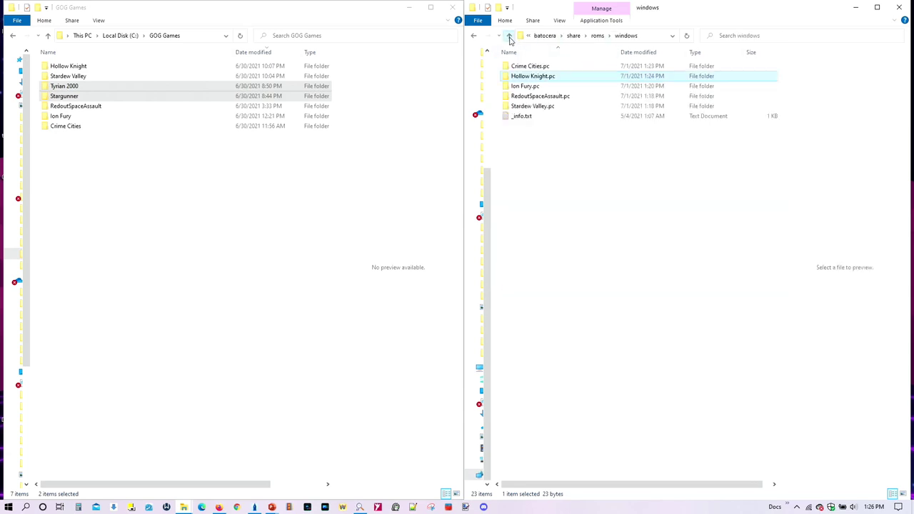
double_click(526, 86)
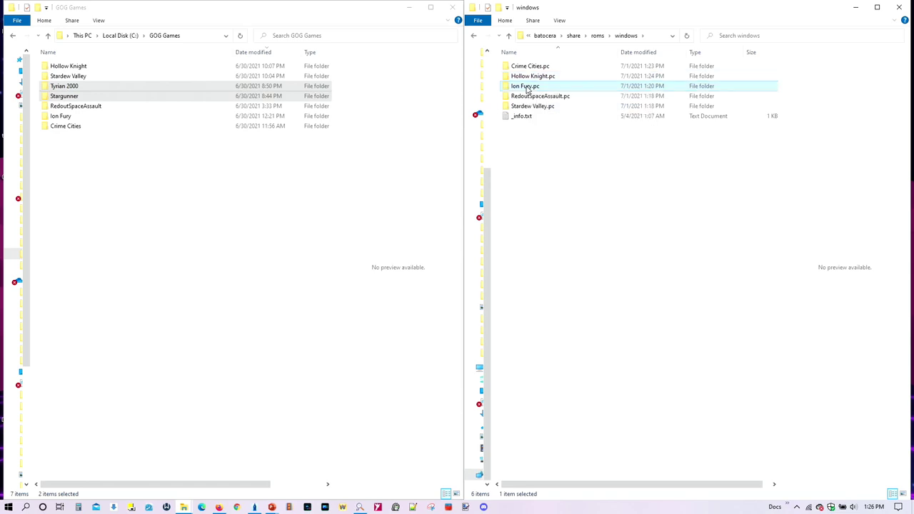
right_click(544, 333)
left_click(567, 395)
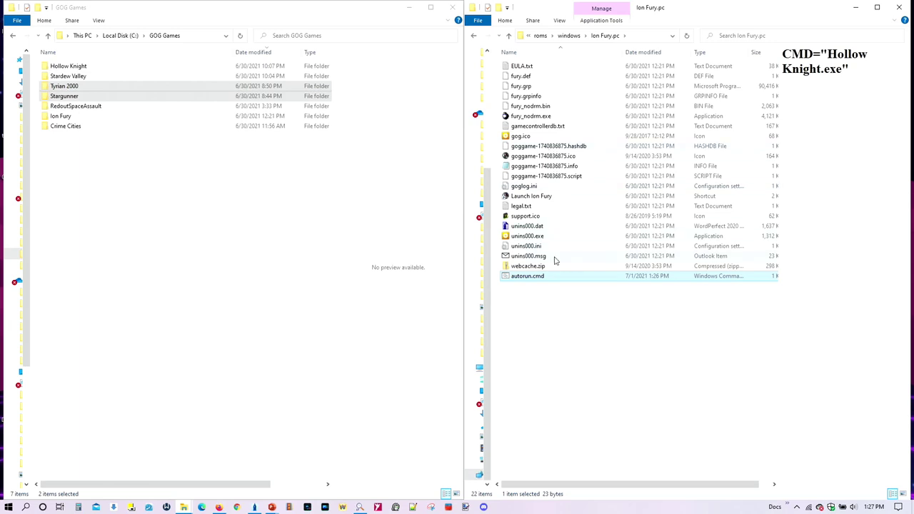
Step: Check which executable the Launch Ion Fury shortcut targets in its properties, and close them without changes
left_click(529, 198)
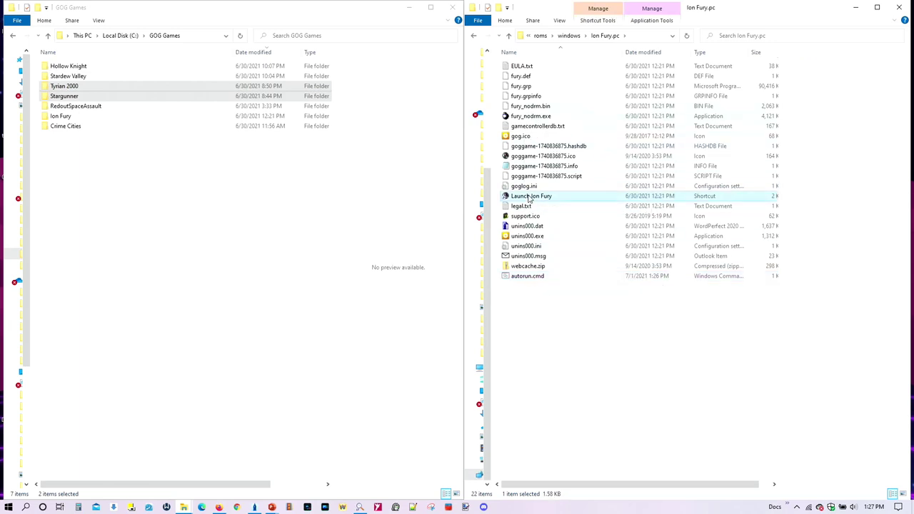
right_click(529, 199)
left_click(549, 419)
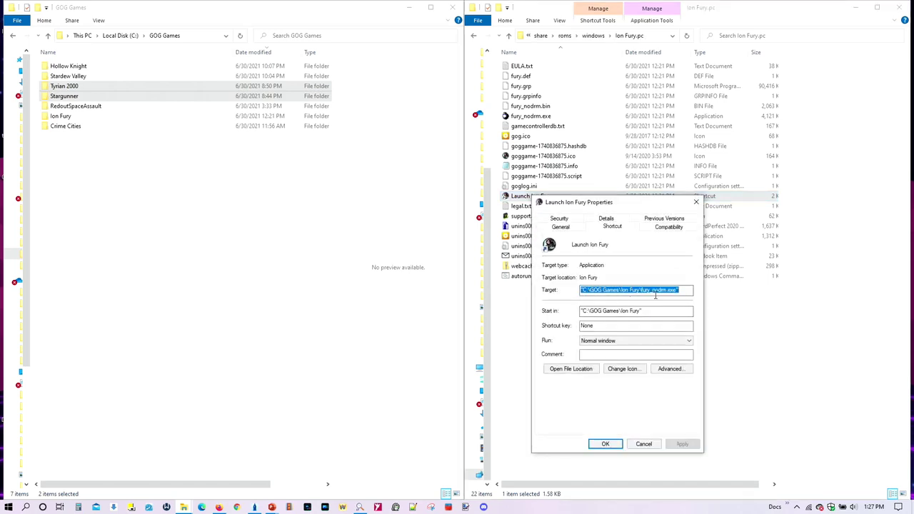
left_click(643, 443)
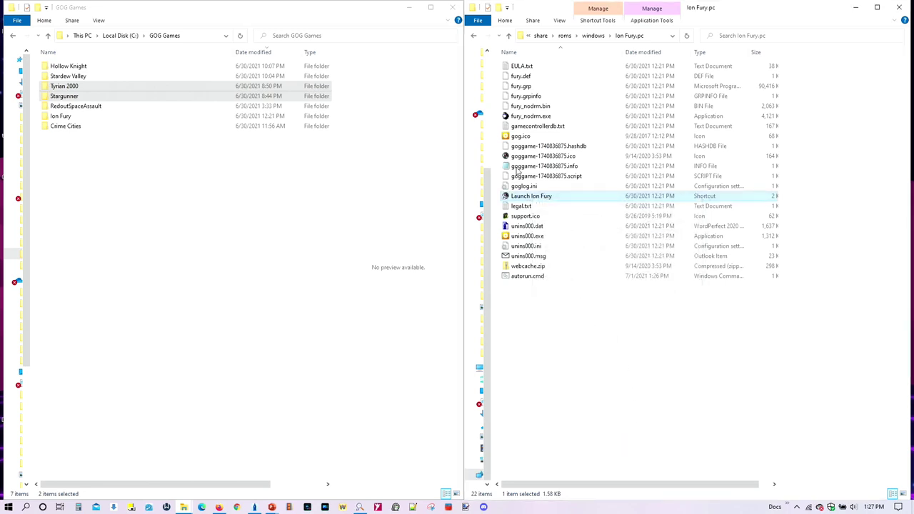
Step: Copy the full file name of fury_nodrm.exe from its properties and close them without changes
left_click(515, 118)
right_click(515, 119)
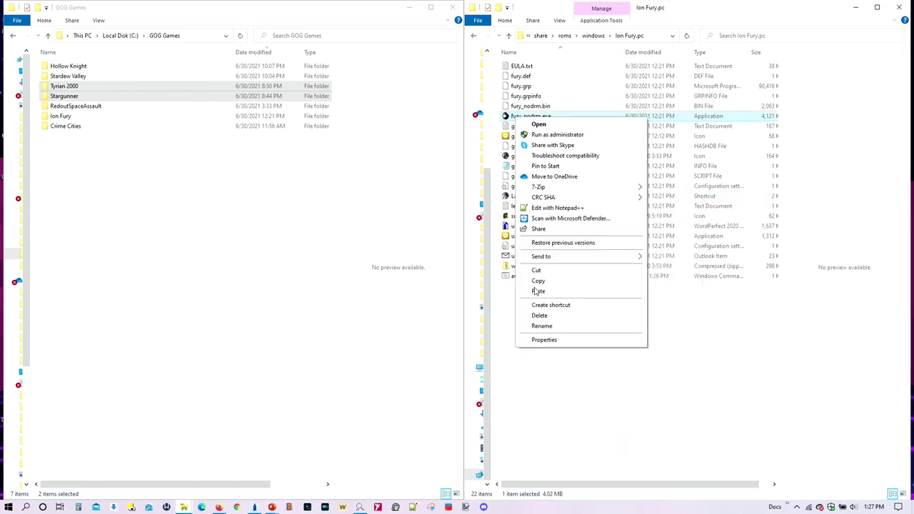
left_click(543, 340)
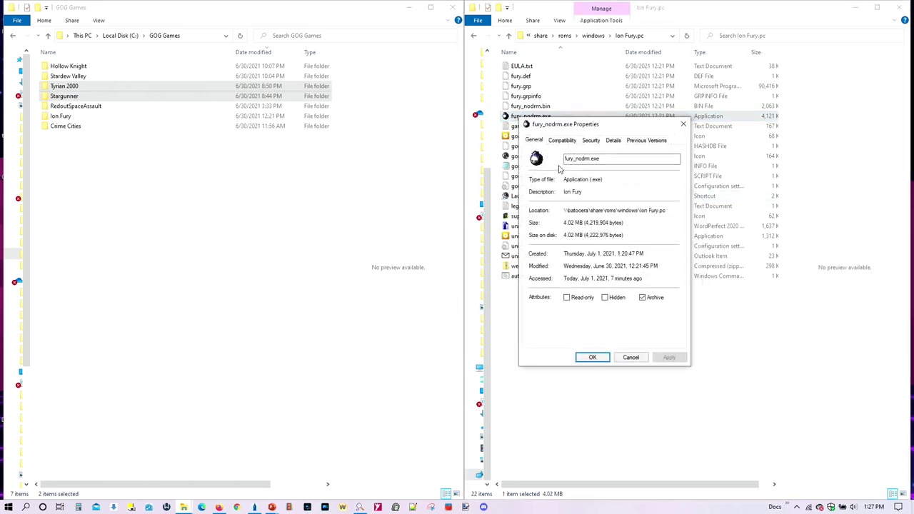
left_click_drag(563, 160, 630, 164)
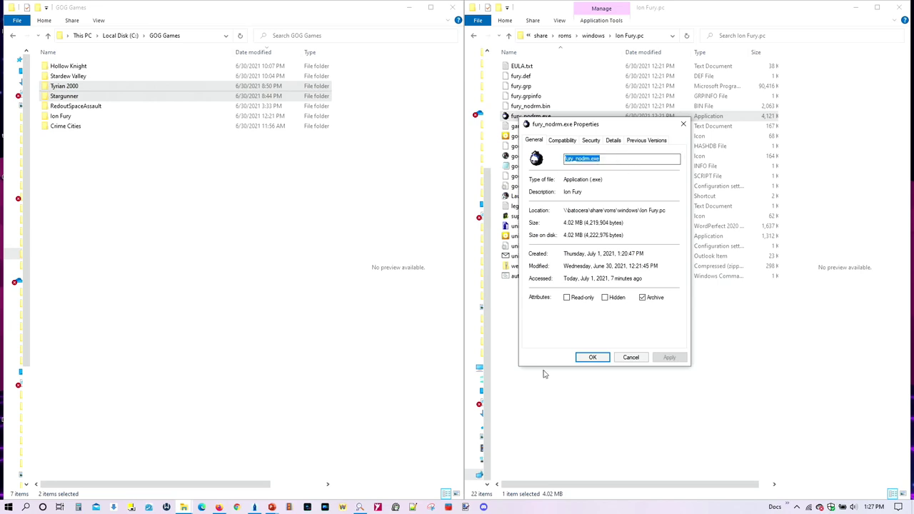
left_click(631, 357)
Step: Edit autorun.cmd in Ion Fury.pc so its line reads CMD=fury_nodrm.exe, and save and close the file
left_click(532, 279)
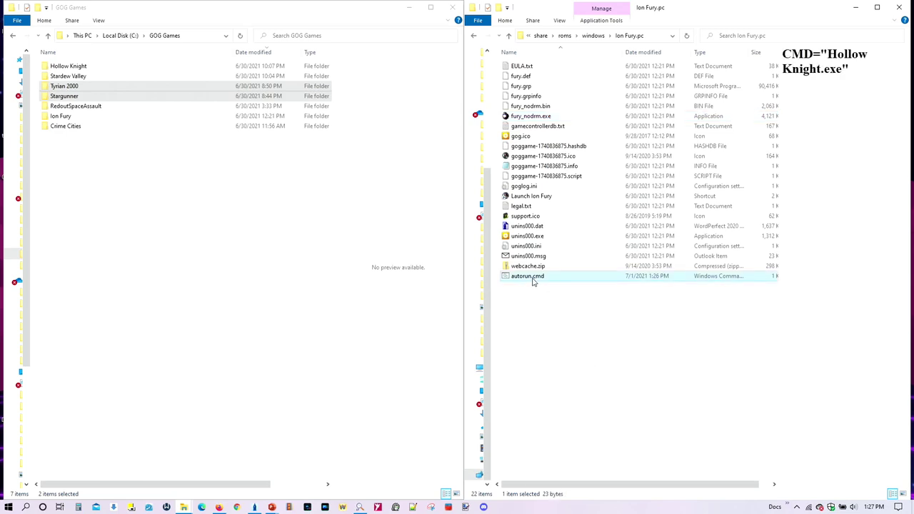
right_click(531, 281)
left_click(553, 296)
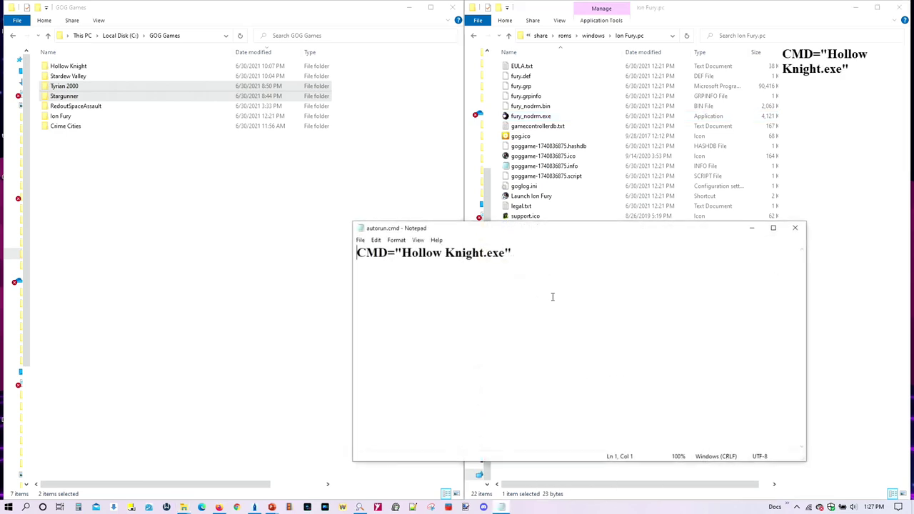
left_click(513, 252)
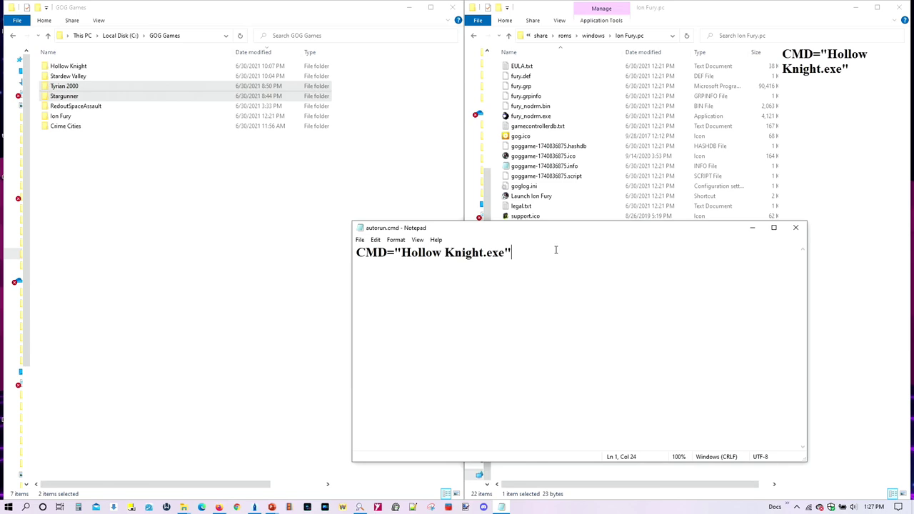
key("BackSpace")
key("BackSpace")
key("BackSpace")
key("BackSpace")
key("BackSpace")
key("BackSpace")
key("BackSpace")
key("BackSpace")
key("BackSpace")
key("BackSpace")
key("BackSpace")
key("BackSpace")
key("BackSpace")
key("BackSpace")
key("BackSpace")
key("BackSpace")
key("BackSpace")
key("BackSpace")
key("BackSpace")
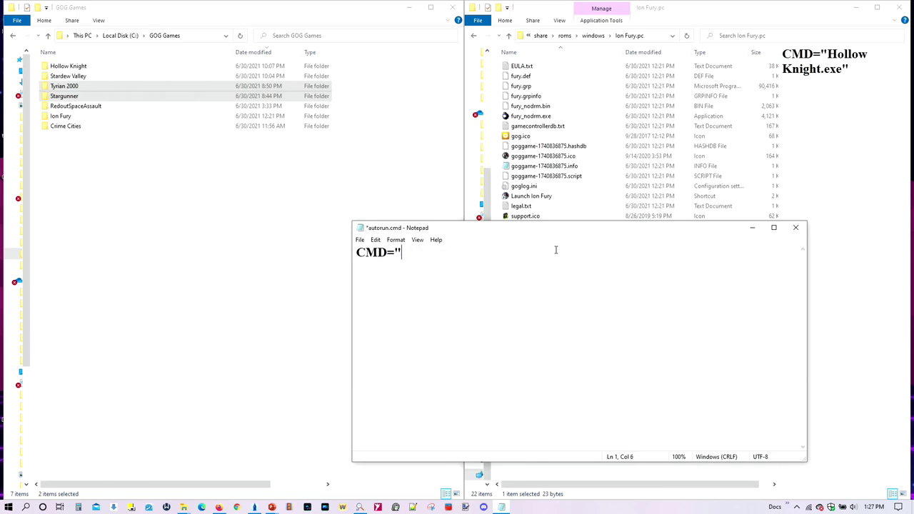
key("ctrl+v")
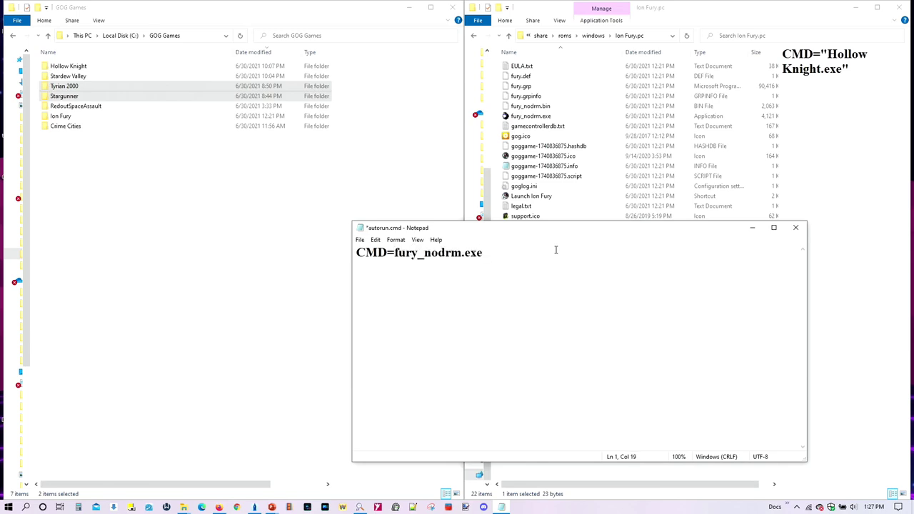
left_click(361, 239)
left_click(375, 283)
left_click(795, 227)
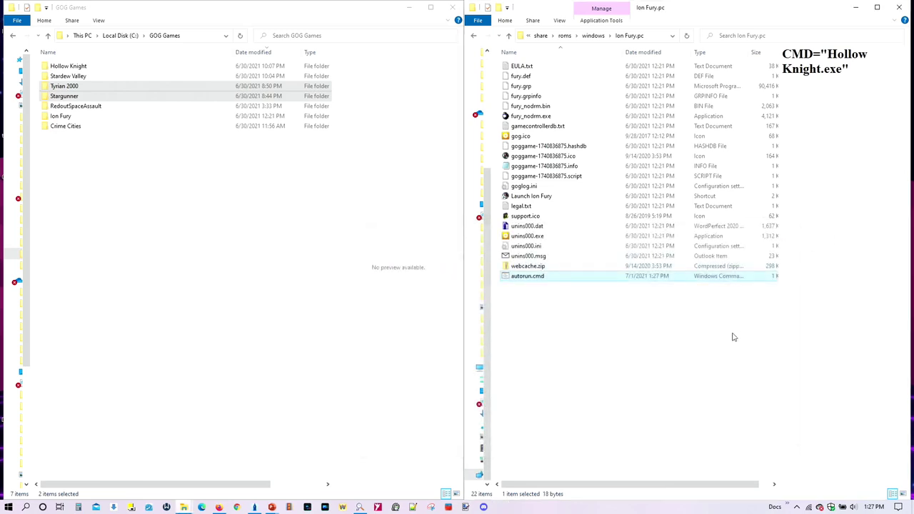
Step: Copy autorun.cmd from the Ion Fury.pc folder into the RedoutSpaceAssault.pc folder
right_click(525, 280)
left_click(548, 441)
left_click(509, 35)
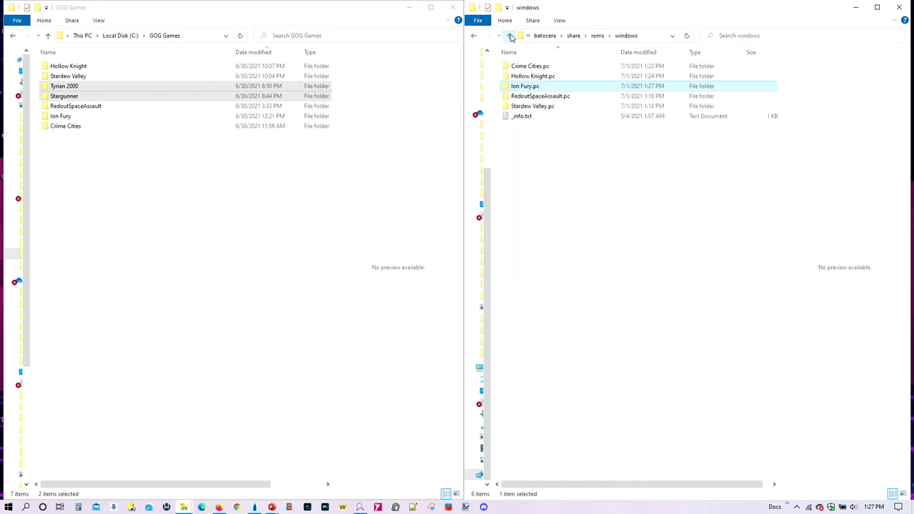
double_click(540, 96)
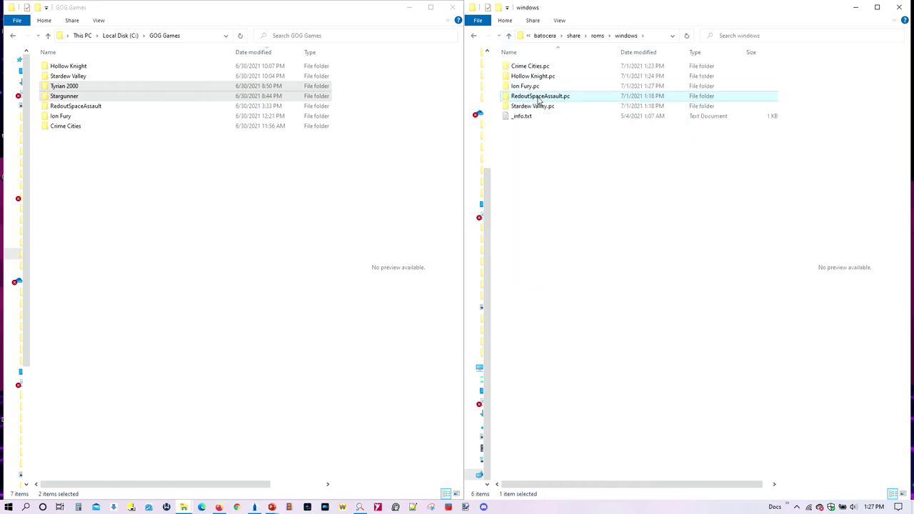
right_click(552, 284)
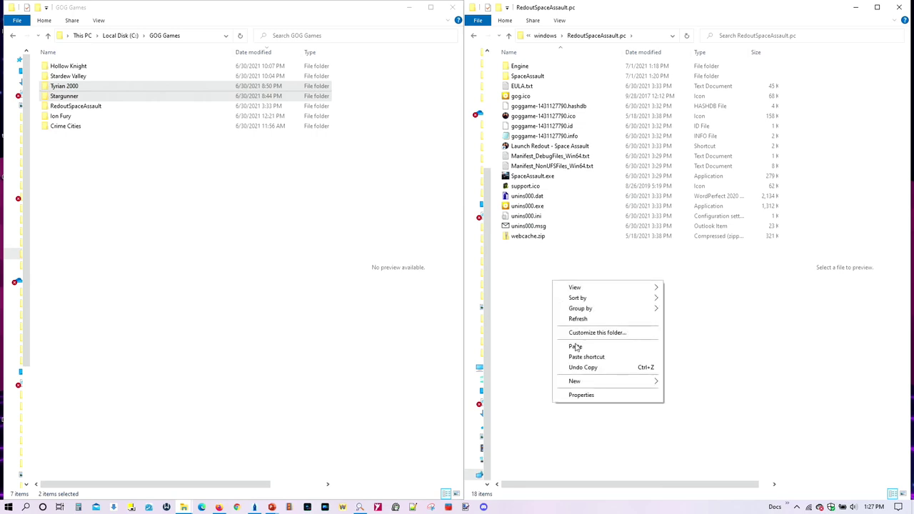
left_click(575, 347)
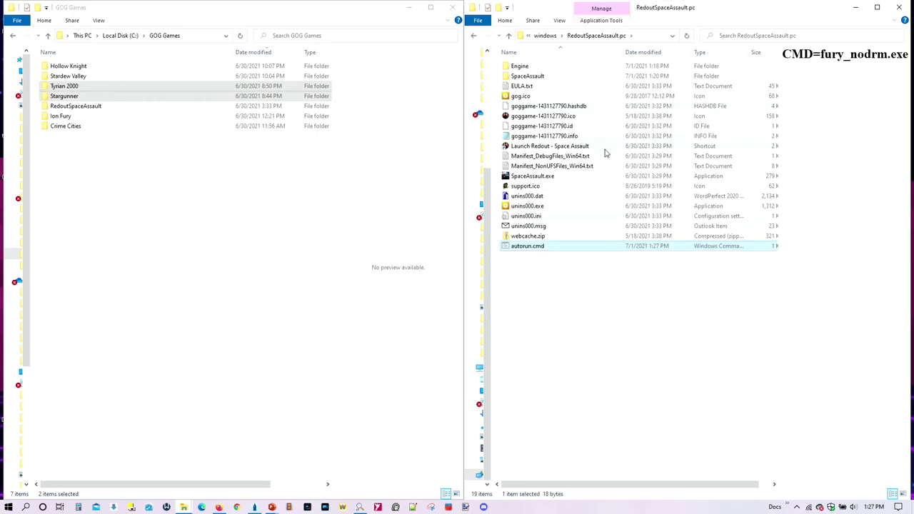
Step: Copy the full file name of SpaceAssault.exe from its properties and close them without changes
right_click(544, 178)
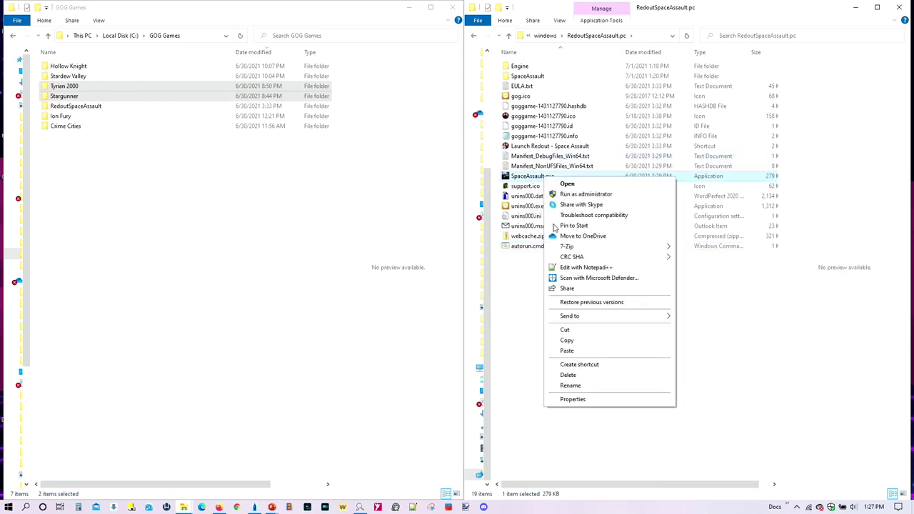
left_click(570, 397)
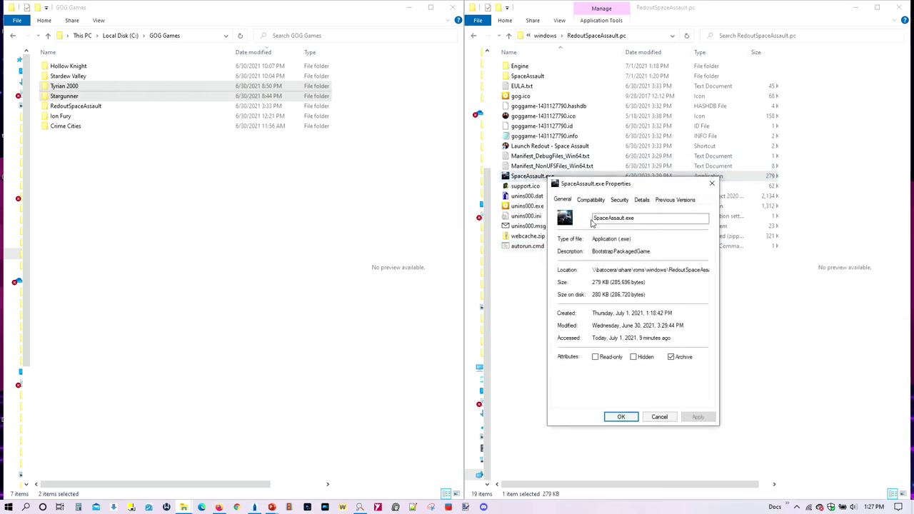
left_click_drag(593, 221, 662, 222)
key("ctrl+c")
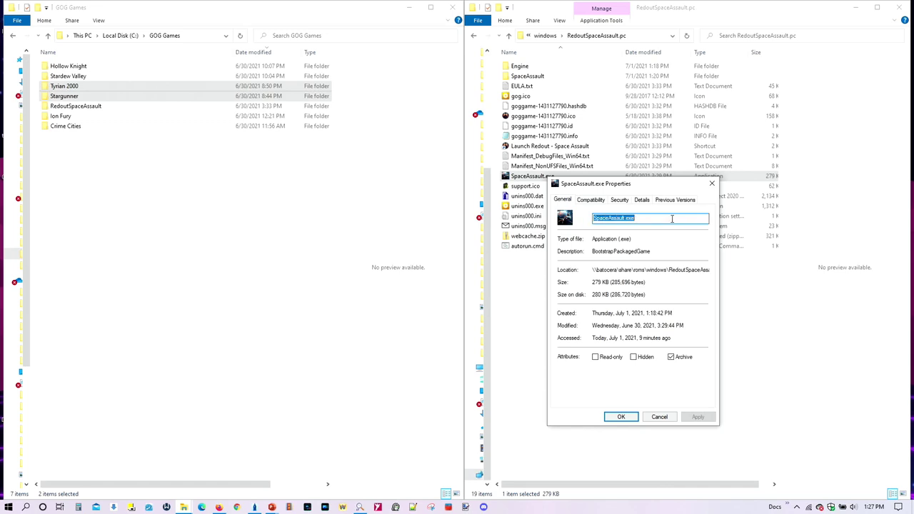
left_click(658, 417)
Step: Edit autorun.cmd in RedoutSpaceAssault.pc so its line reads CMD=SpaceAssault.exe, and save and close the file
right_click(527, 247)
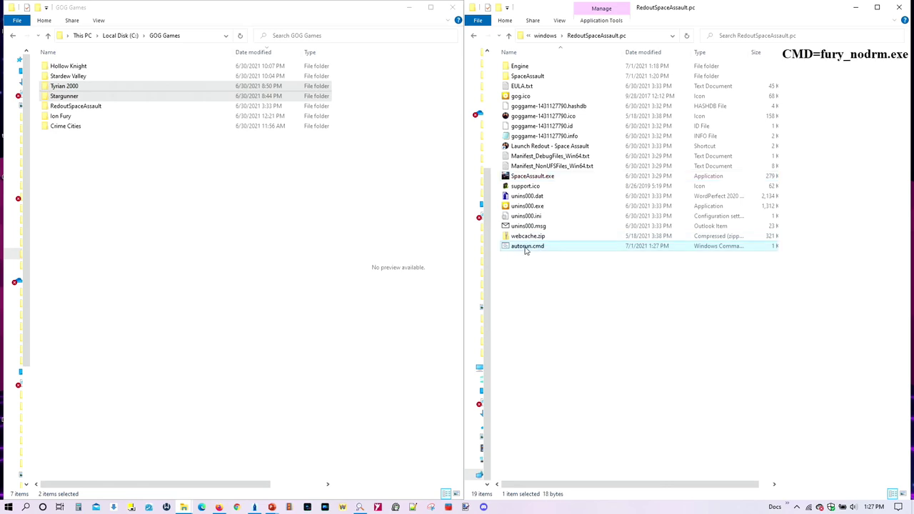
left_click(546, 265)
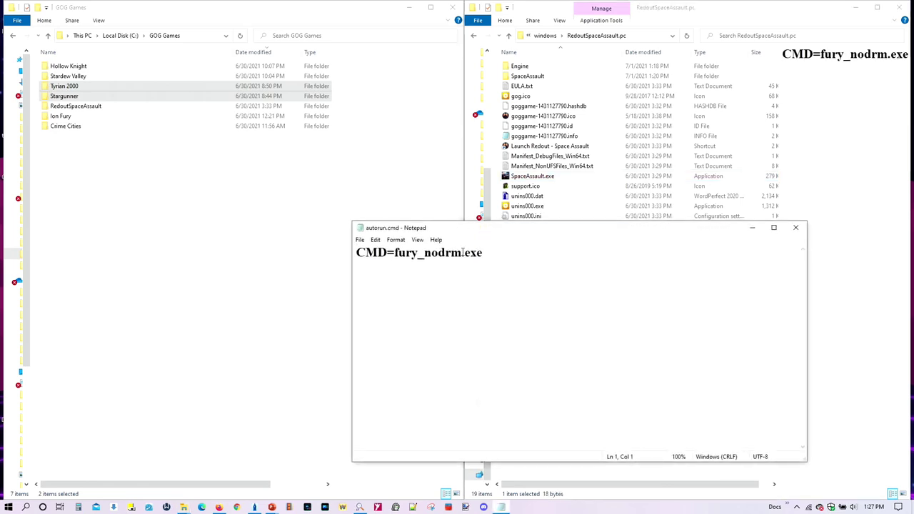
key("BackSpace")
key("BackSpace")
key("BackSpace")
key("BackSpace")
key("BackSpace")
key("BackSpace")
key("BackSpace")
key("BackSpace")
key("BackSpace")
key("BackSpace")
key("BackSpace")
key("BackSpace")
key("BackSpace")
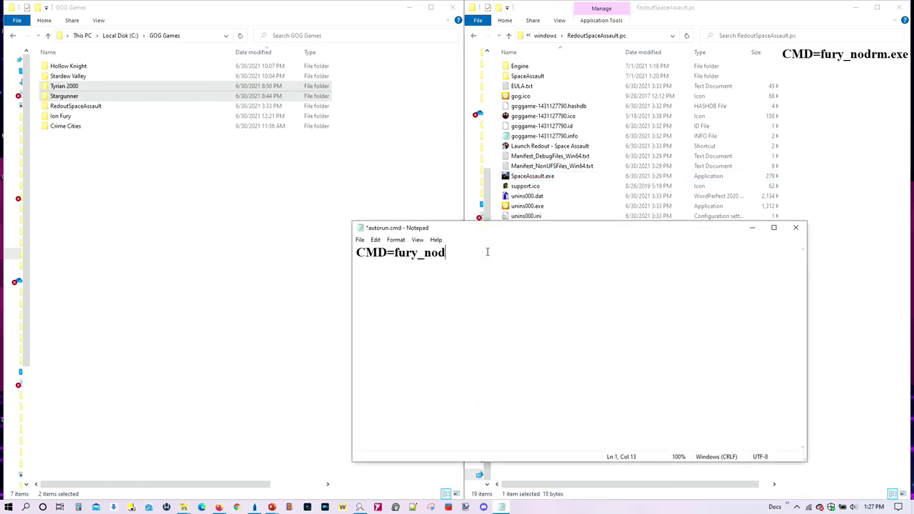
key("ctrl+v")
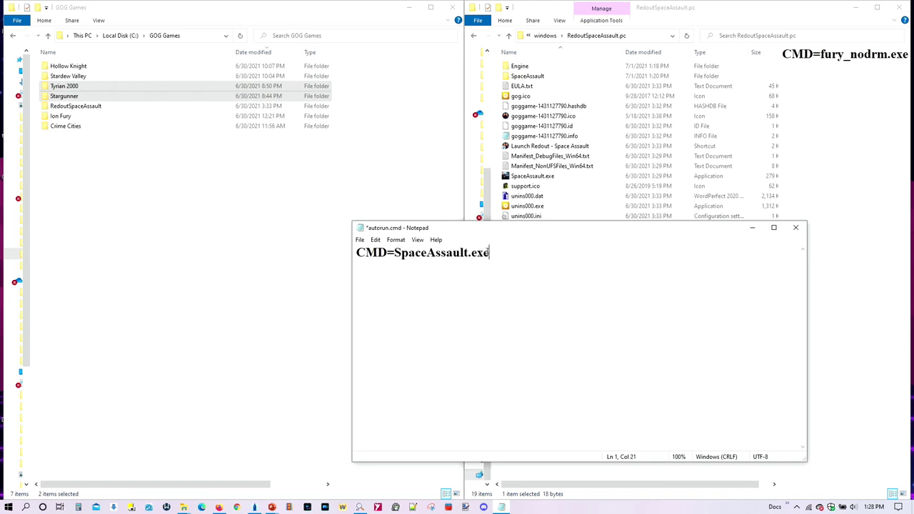
left_click(360, 240)
left_click(371, 283)
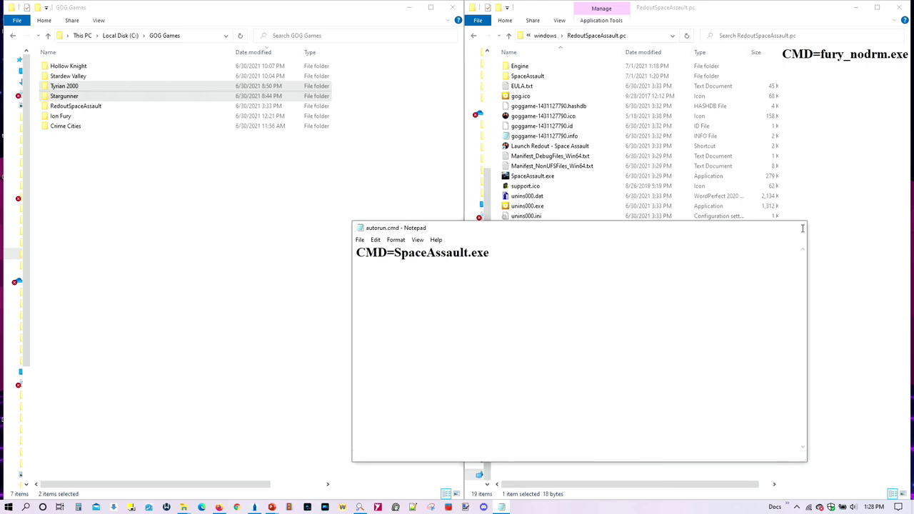
left_click(801, 228)
Step: Copy autorun.cmd from the RedoutSpaceAssault.pc folder into the Stardew Valley.pc folder
right_click(536, 251)
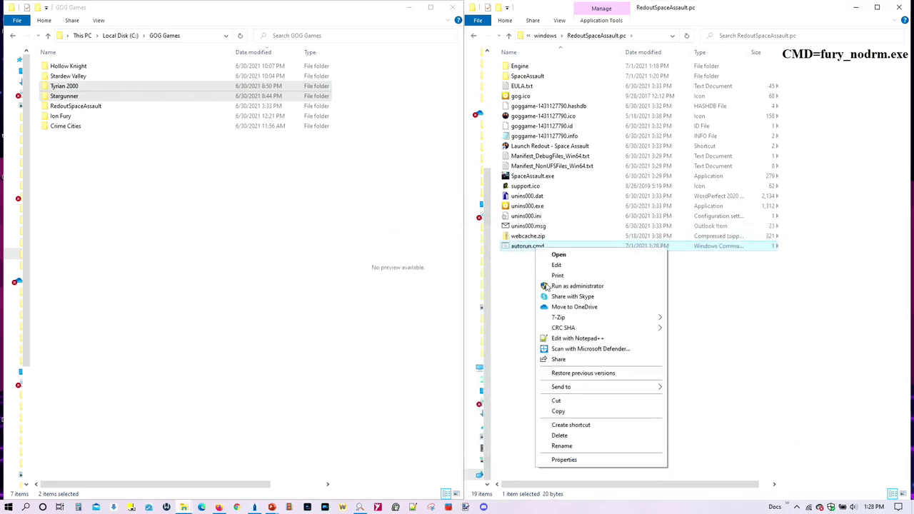
left_click(557, 411)
left_click(507, 37)
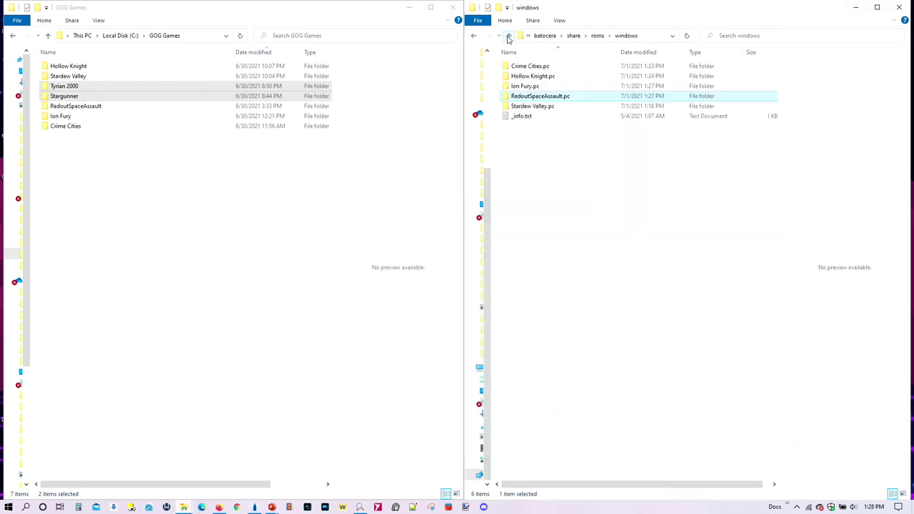
double_click(539, 107)
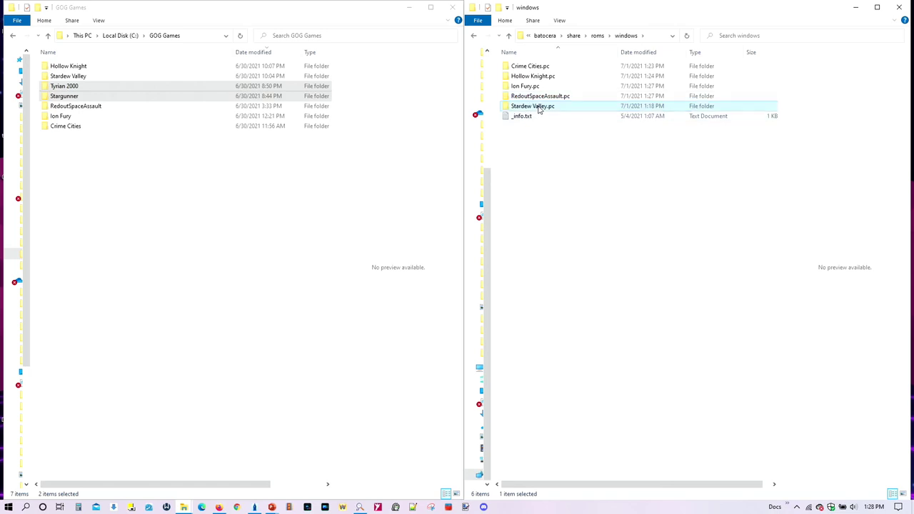
right_click(564, 423)
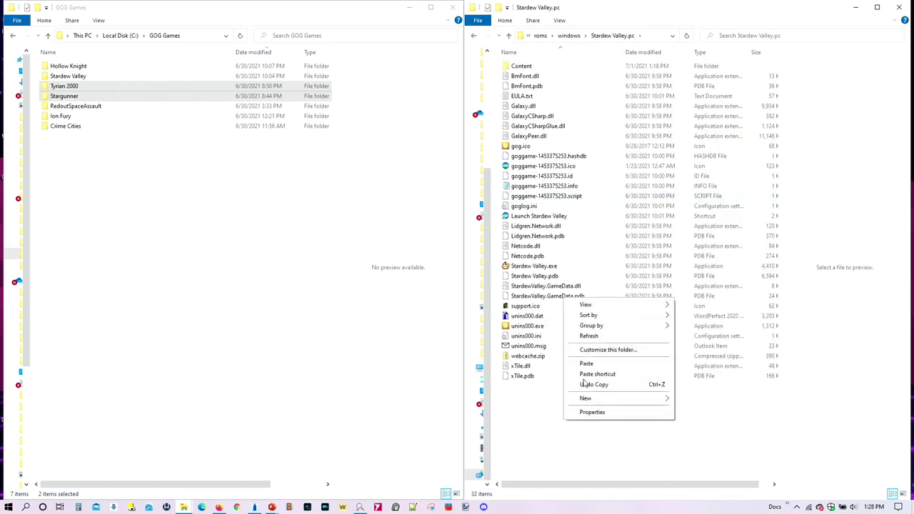
left_click(583, 367)
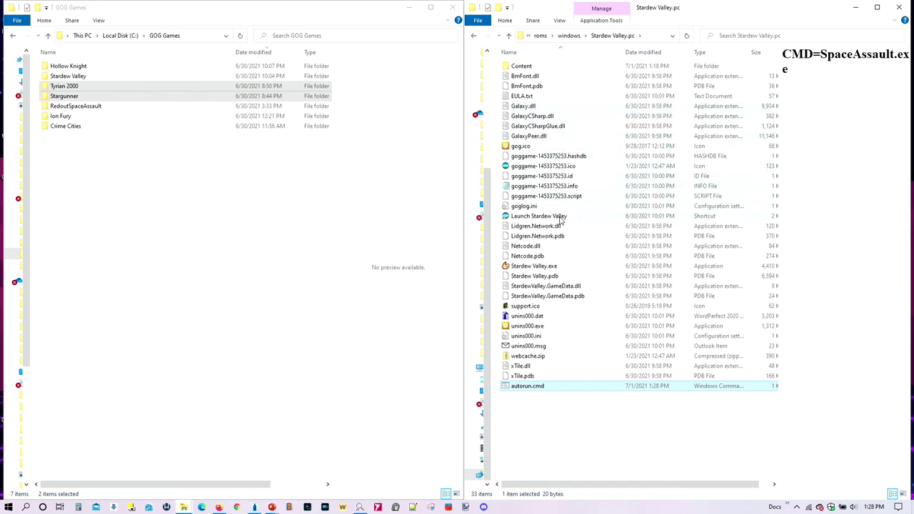
Step: Copy the full file name of Stardew Valley.exe from its properties and close them without changes
left_click(523, 269)
right_click(523, 269)
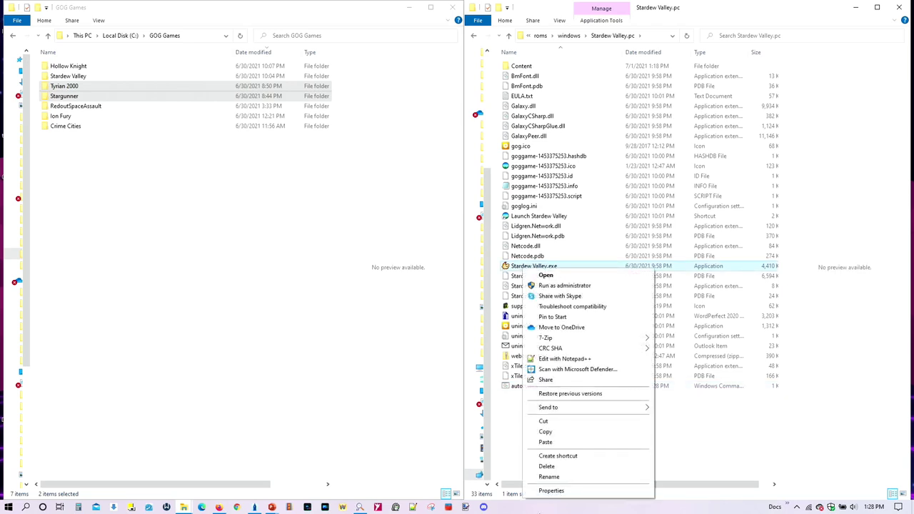
left_click(551, 490)
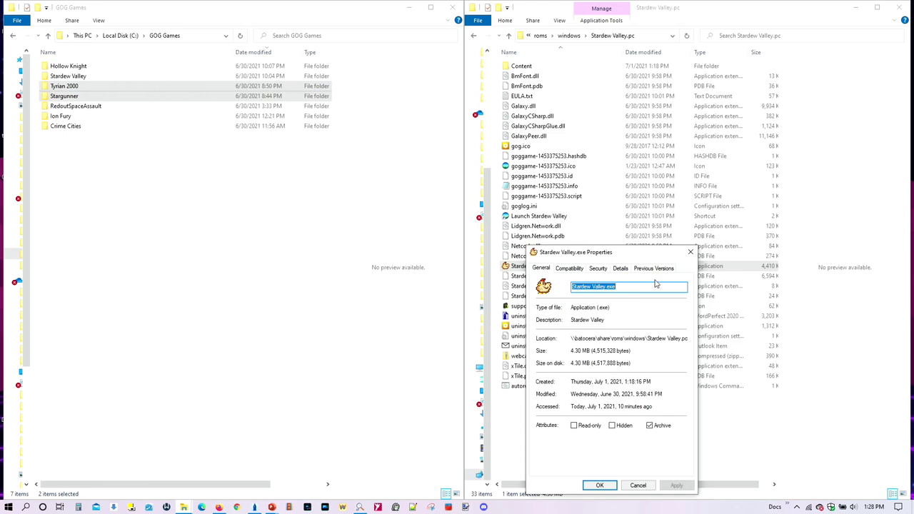
left_click(638, 485)
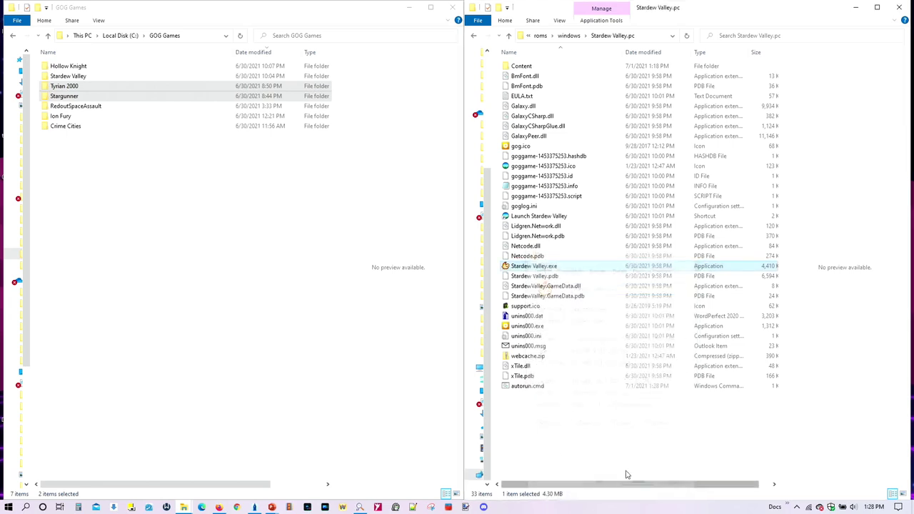
Step: Open autorun.cmd in Stardew Valley.pc for editing and replace its executable name with the copied Stardew Valley.exe
right_click(529, 386)
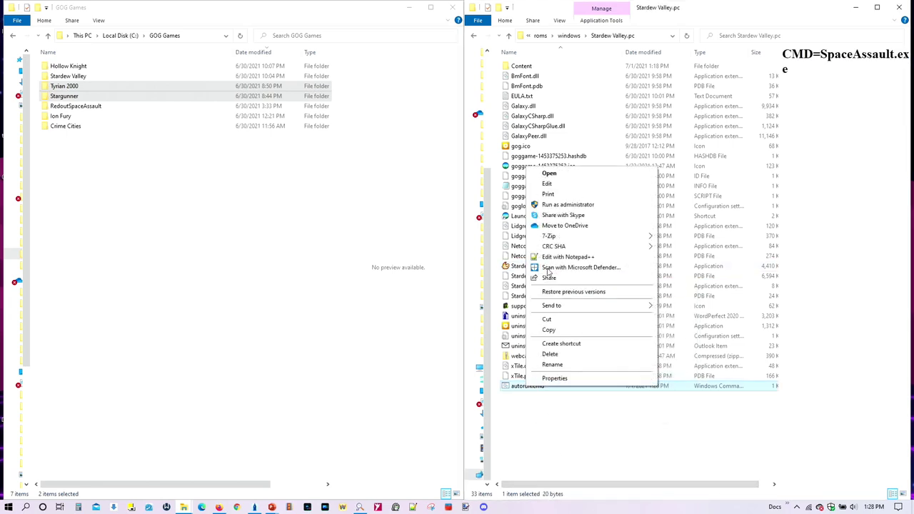
left_click(548, 183)
key("BackSpace")
type("e")
key("BackSpace")
key("BackSpace")
key("BackSpace")
key("BackSpace")
key("BackSpace")
key("BackSpace")
key("BackSpace")
key("BackSpace")
key("BackSpace")
key("BackSpace")
key("BackSpace")
key("BackSpace")
key("BackSpace")
key("BackSpace")
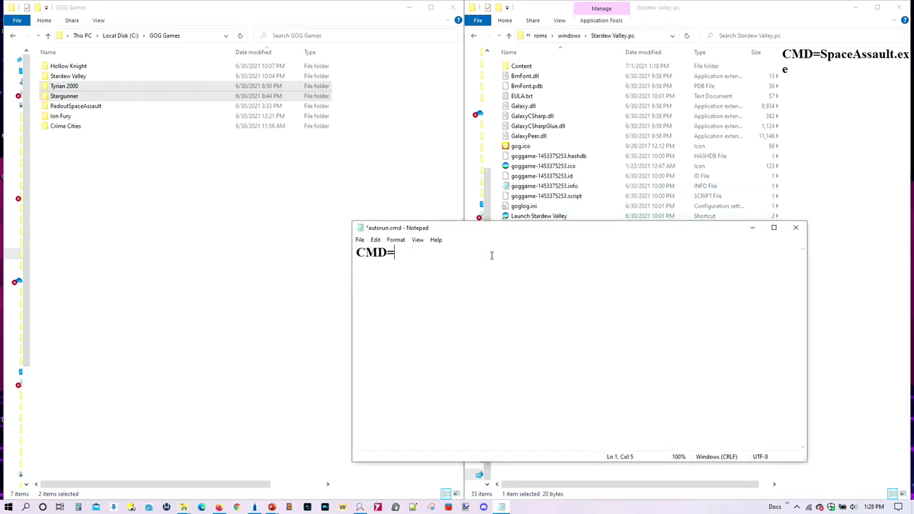
key("ctrl+v")
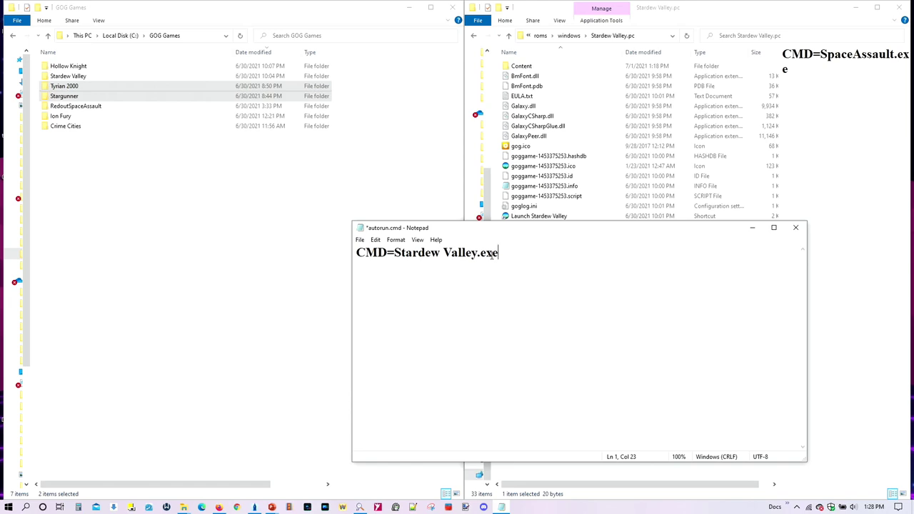
Step: Enclose the executable name in double quotes so the line reads CMD="Stardew Valley.exe", and save and close autorun.cmd
key("Left")
key("Left")
key("Left")
key("Left")
key("Left")
key("Left")
key("Left")
key("Left")
key("Left")
key("Left")
key("Left")
key("Left")
key("Left")
key("Left")
key("Left")
type("\"")
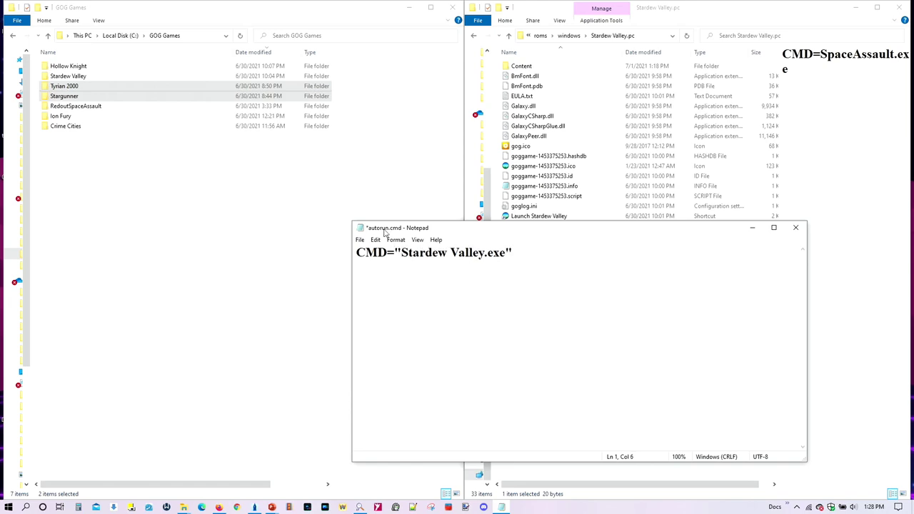
left_click(360, 239)
left_click(373, 282)
left_click(795, 227)
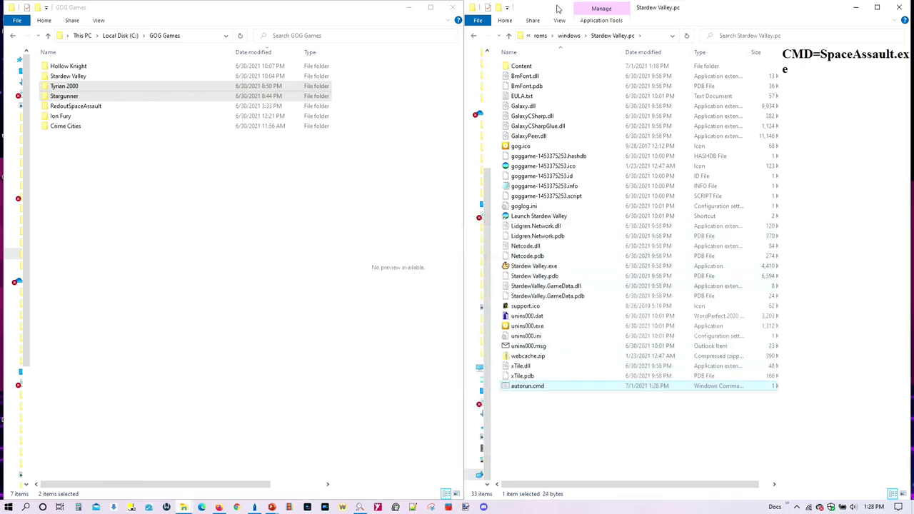
Step: Go to the dos folder in Batocera's roms share and rename the Stargunner folder as Stargunner.pc
left_click(508, 38)
left_click(509, 39)
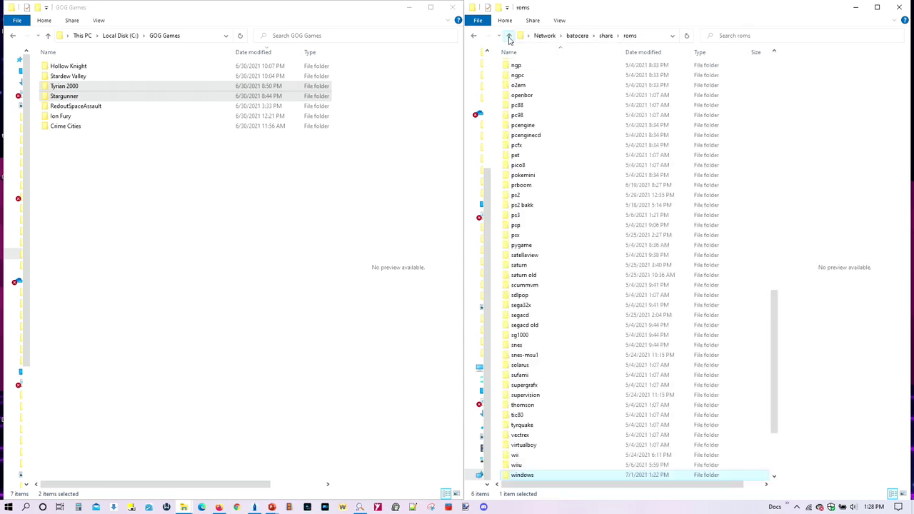
scroll(548, 267, "up", 20)
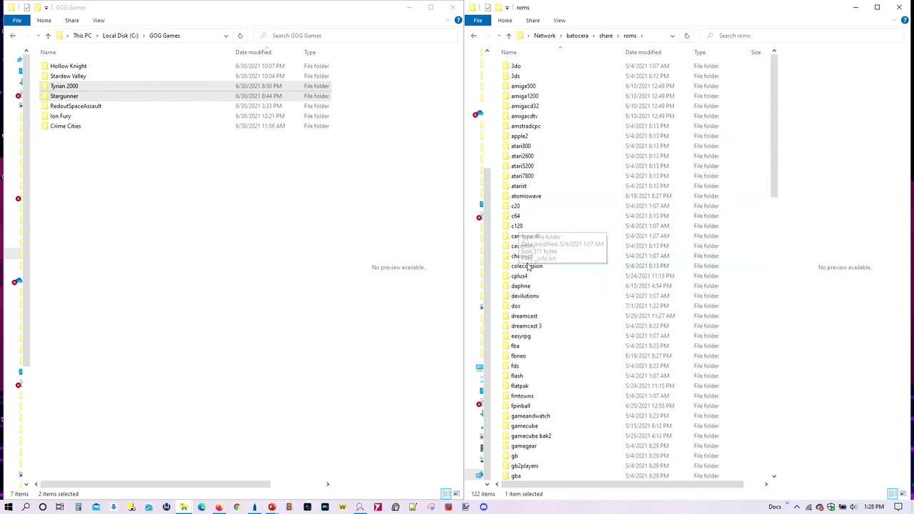
double_click(516, 306)
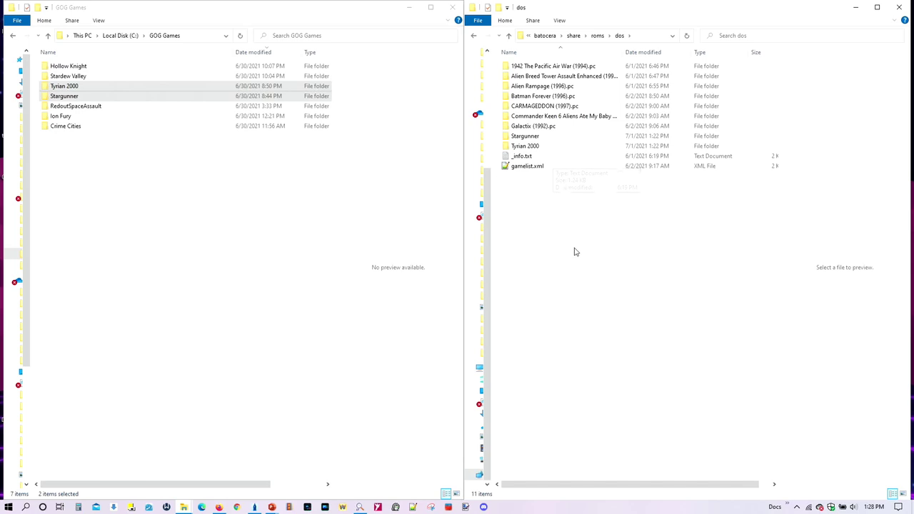
right_click(528, 137)
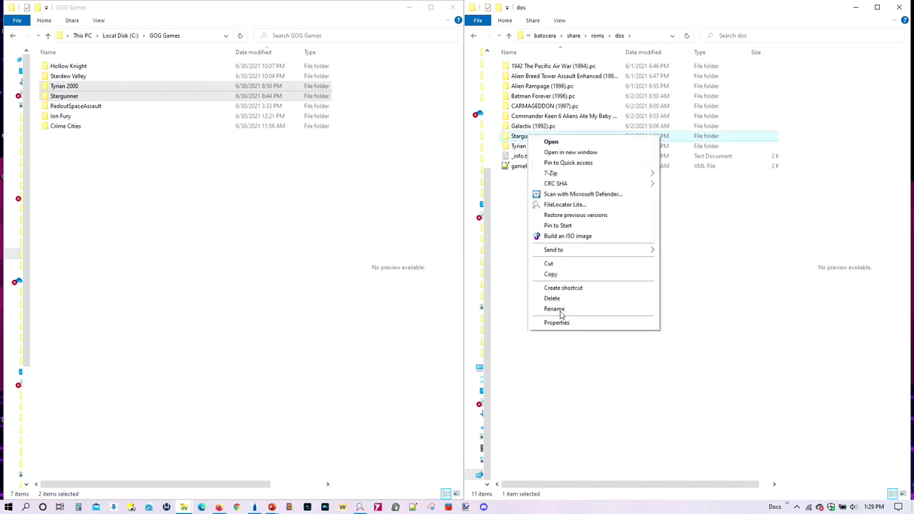
left_click(564, 311)
key("End")
type(".pc")
key("Return")
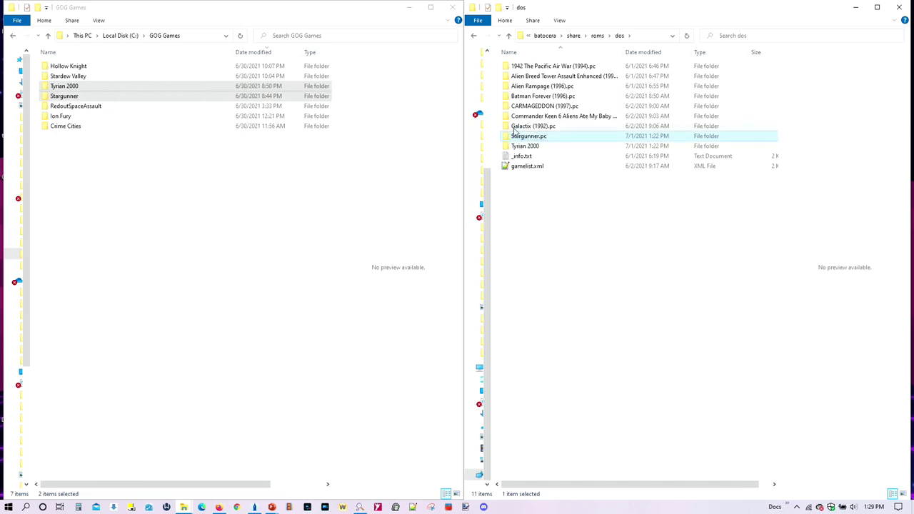
Step: Rename the Tyrian 2000 folder in dos as Tyrian 2000.pc
right_click(531, 150)
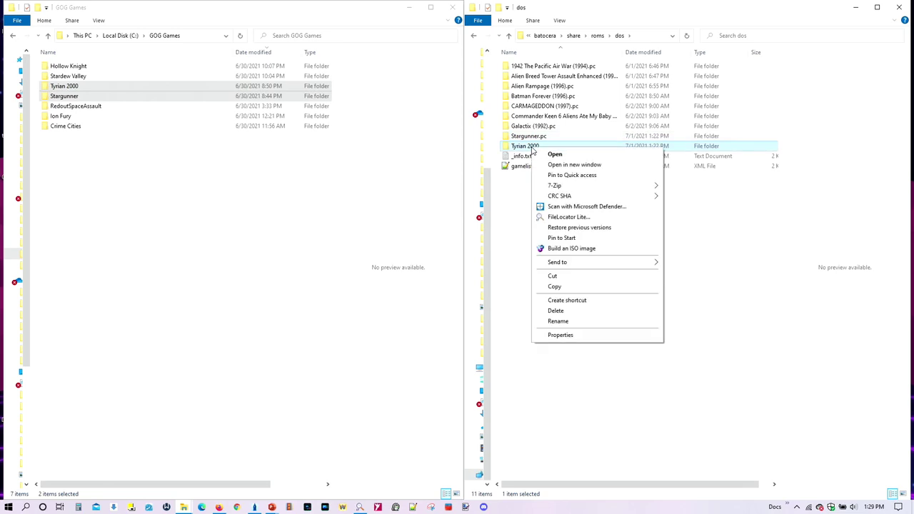
left_click(569, 322)
key("End")
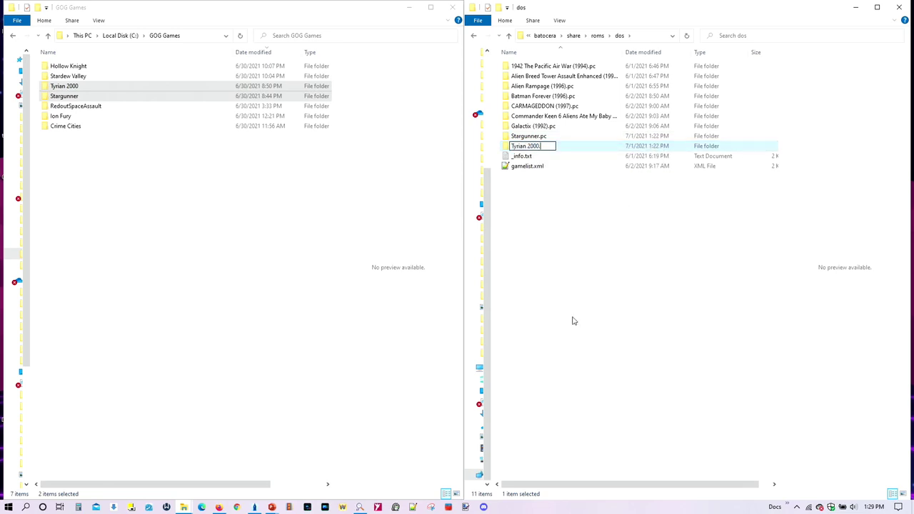
key("Return")
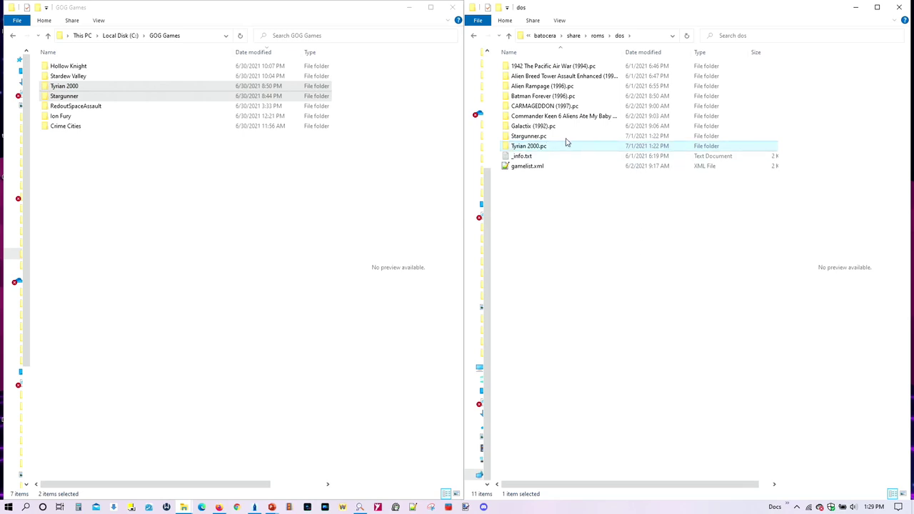
Step: Open the Stargunner.pc folder and permanently delete its DOSBOX subfolder
double_click(539, 136)
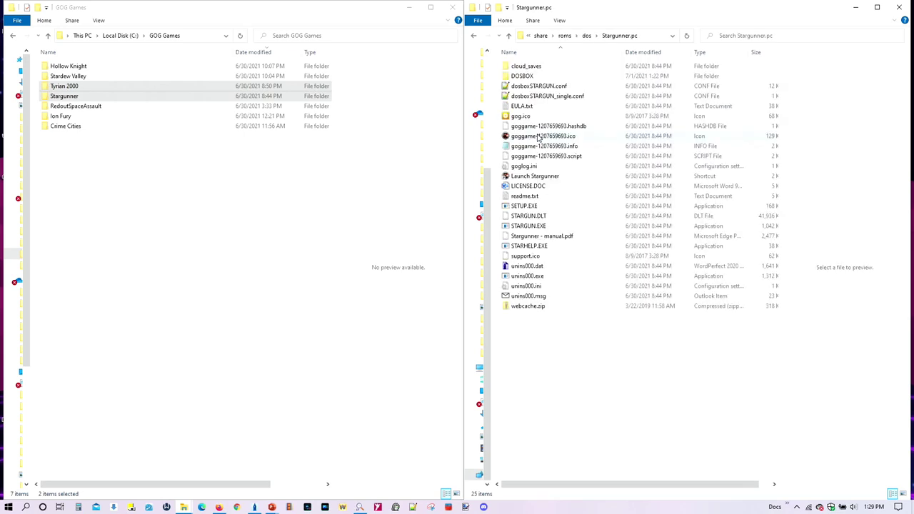
left_click(518, 77)
right_click(519, 78)
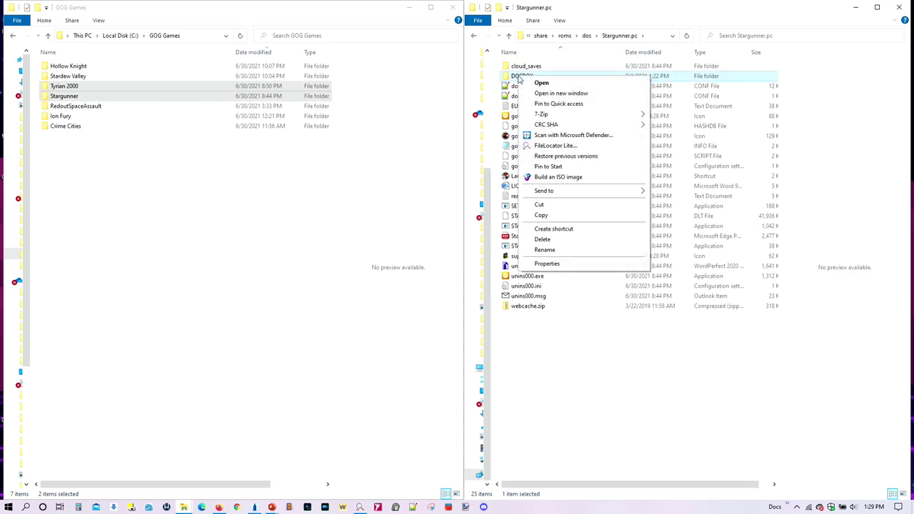
left_click(542, 240)
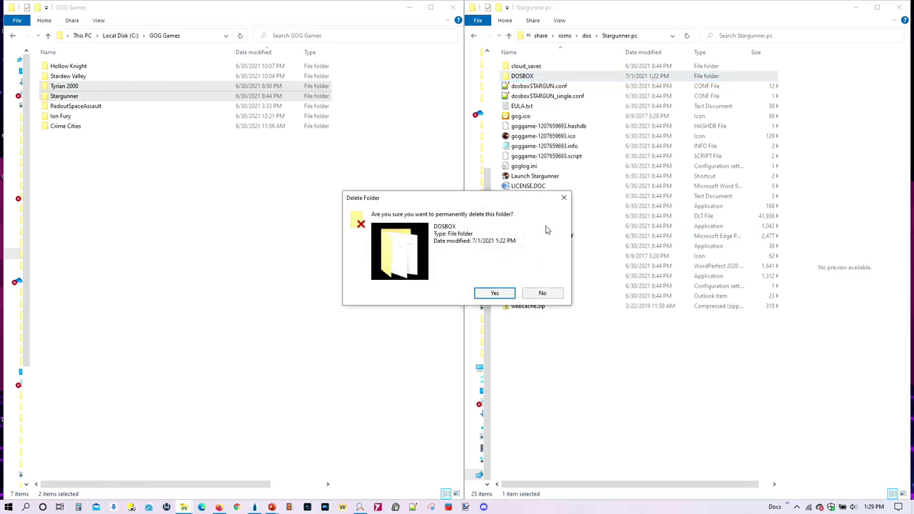
left_click(491, 294)
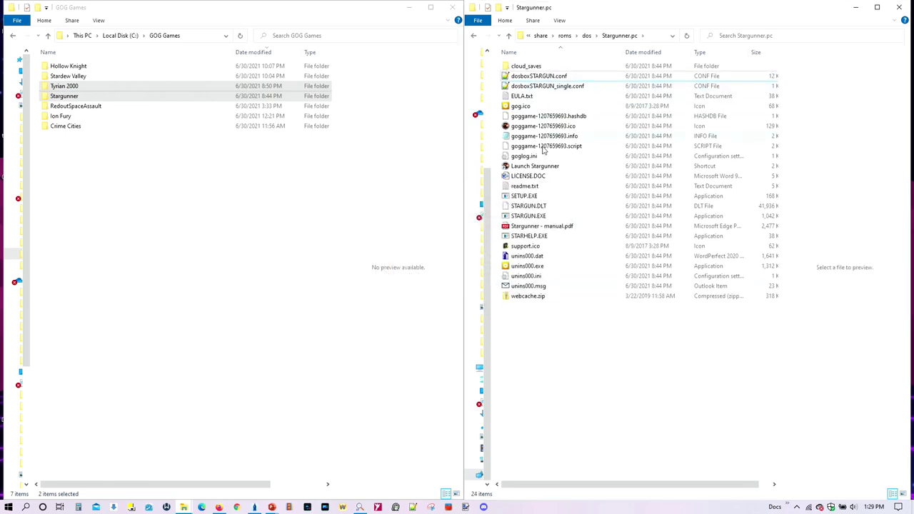
Step: Permanently delete the GOG files from gog.ico through goglog.ini in Stargunner.pc, including all the goggame files
left_click(521, 107)
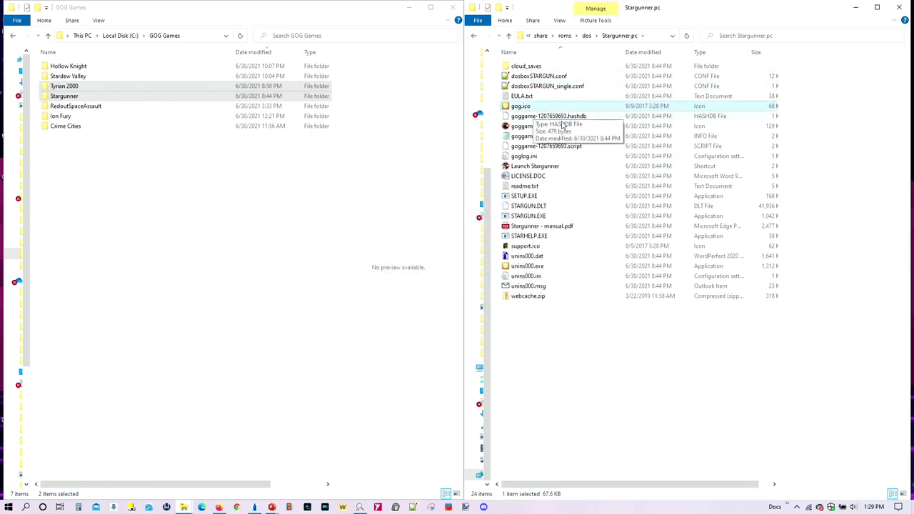
key("shift+Down")
key("shift+Down")
key("shift+Down")
key("shift+Down")
key("shift+Down")
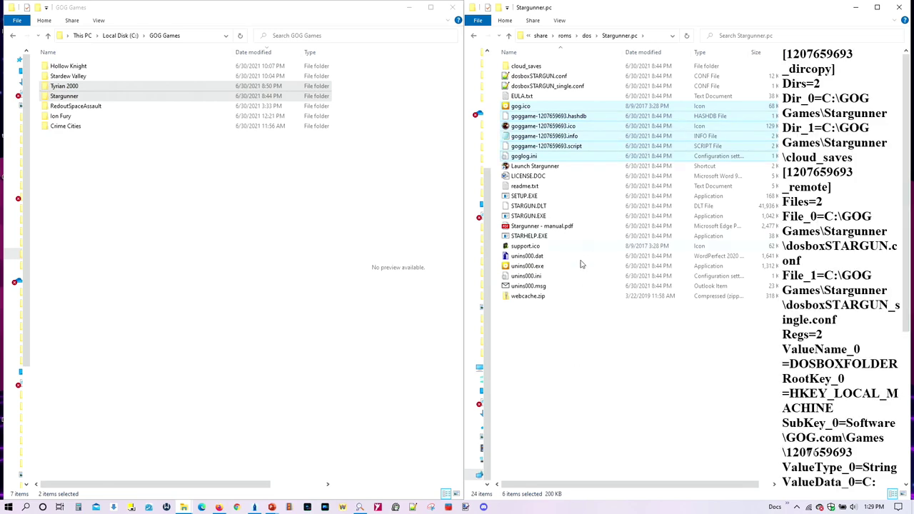
key("shift+Delete")
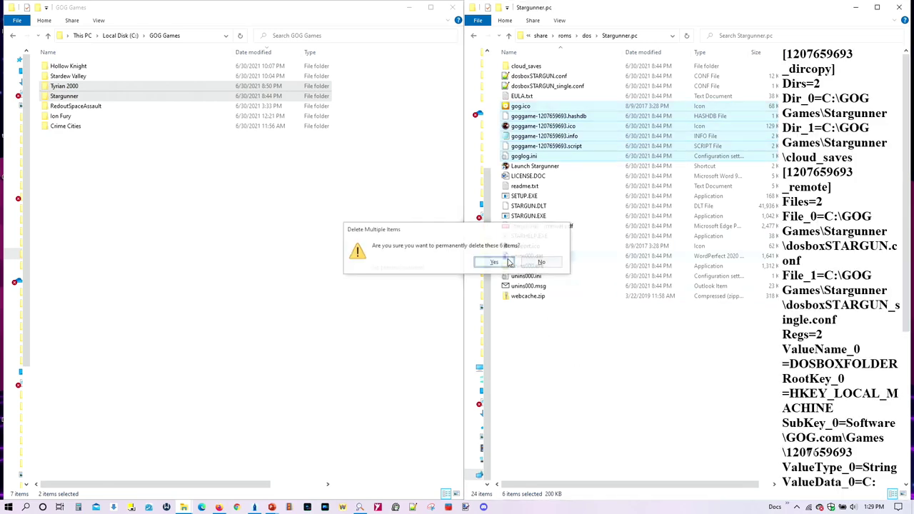
left_click(506, 262)
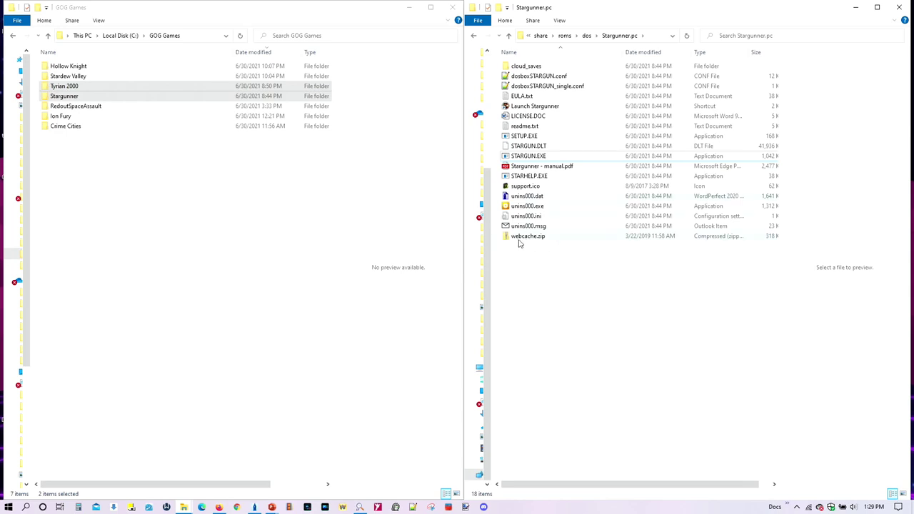
Step: Permanently delete webcache.zip from the Stargunner.pc folder
left_click(528, 241)
right_click(528, 239)
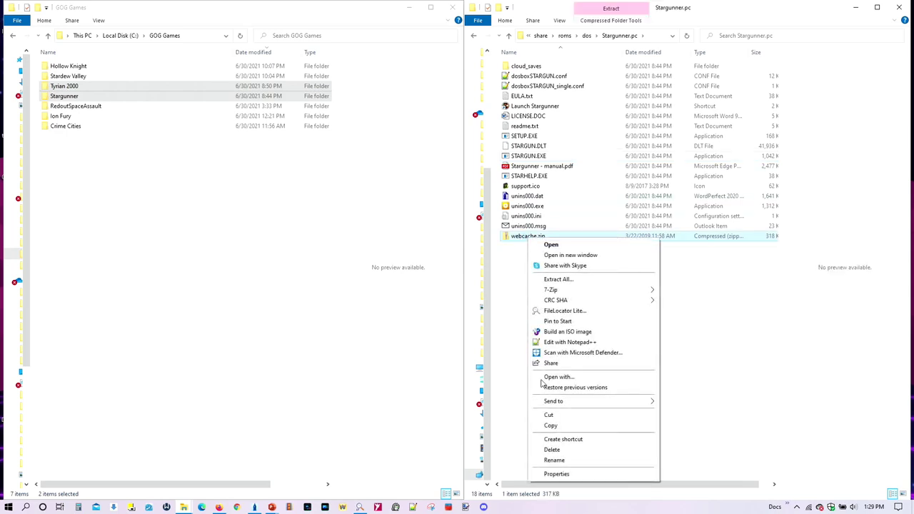
left_click(551, 450)
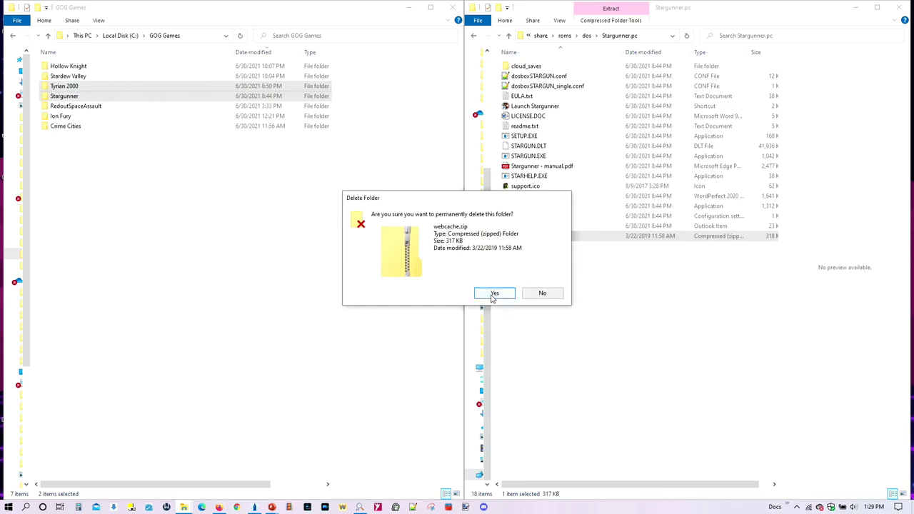
left_click(495, 294)
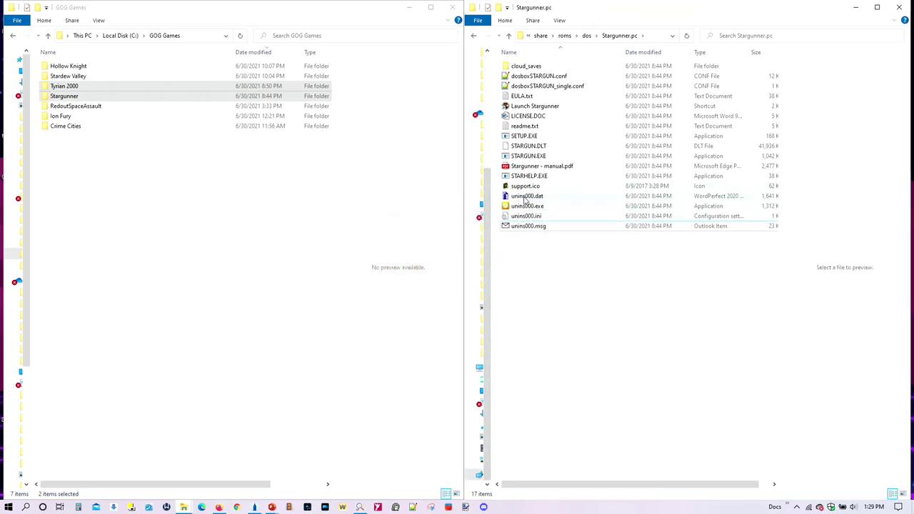
Step: Permanently delete the four uninstaller files unins000.dat, .exe, .ini and .msg from Stargunner.pc
left_click(524, 199)
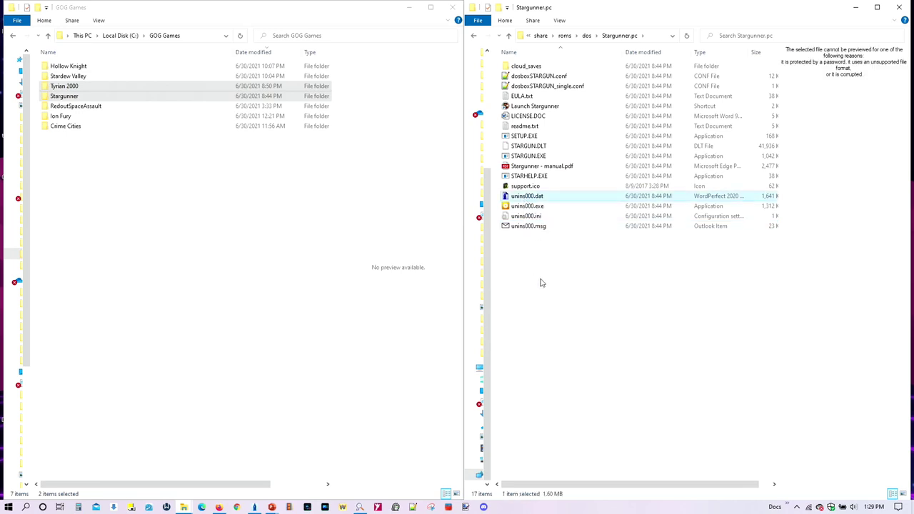
key("shift+Down")
key("shift+Down")
key("shift+Down")
key("shift+Delete")
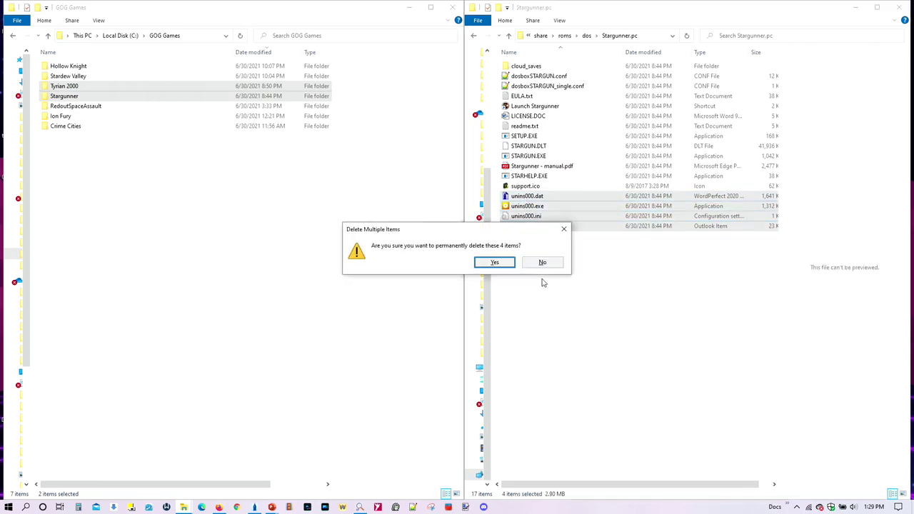
left_click(494, 262)
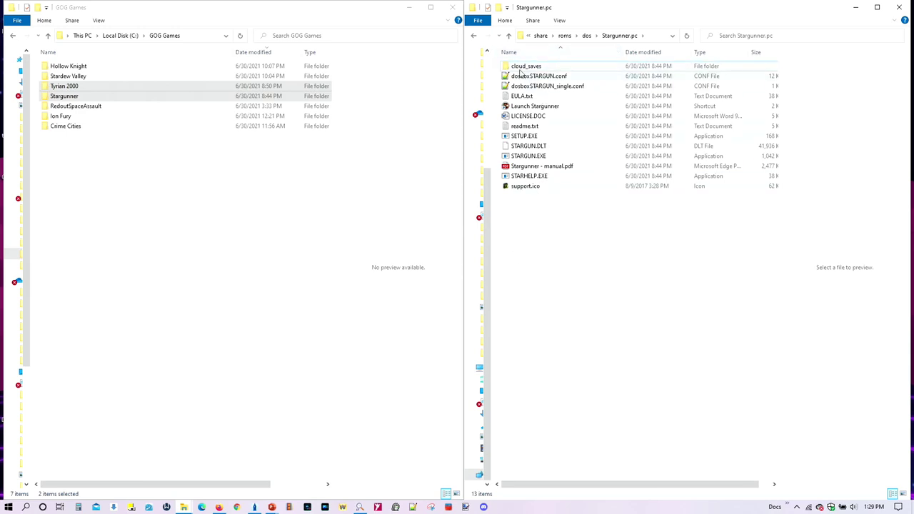
Step: Switch to the Tyrian 2000.pc folder in dos and permanently delete its DOSBOX subfolder
left_click(509, 35)
double_click(536, 147)
right_click(524, 79)
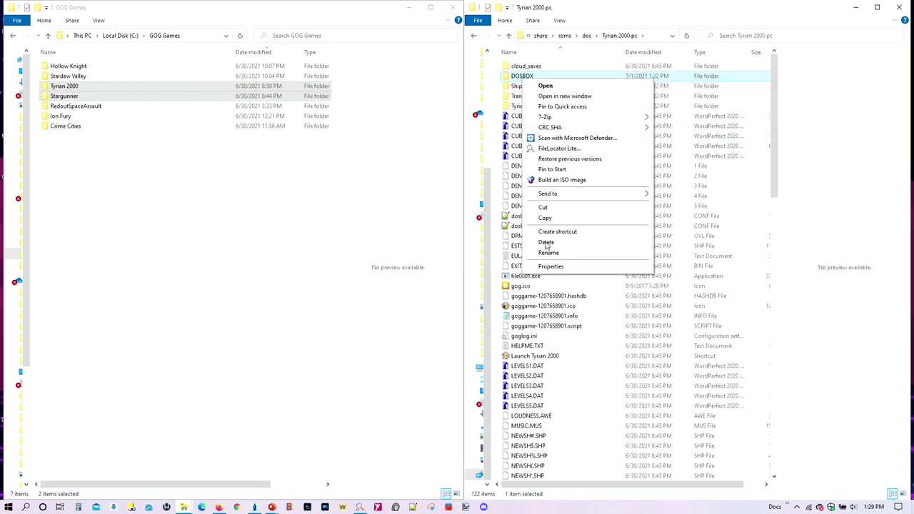
left_click(546, 242)
left_click(499, 294)
Step: Delete the GOG files from gog.ico through goglog.ini in Tyrian 2000.pc, including all the goggame files
scroll(566, 209, "down", 3)
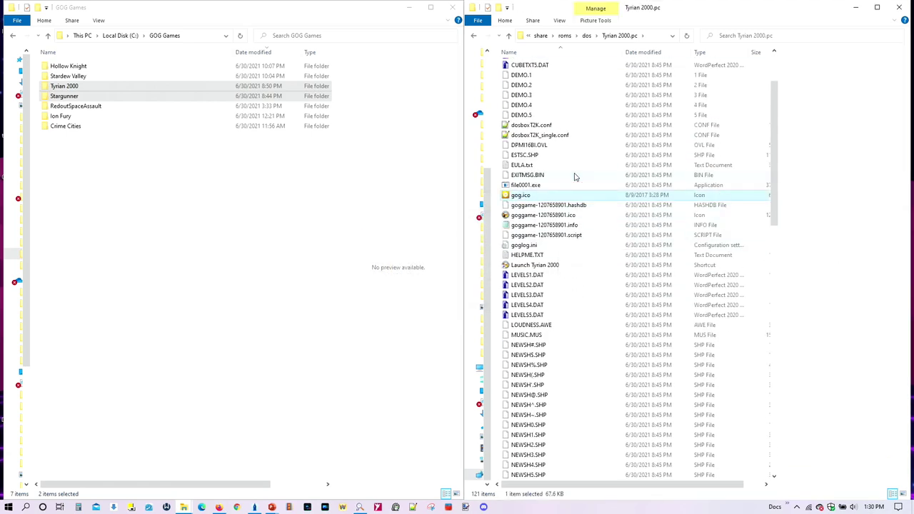
key("shift+Down")
key("shift+Down")
key("shift+Down")
key("shift+Down")
key("shift+Down")
key("Delete")
left_click(495, 262)
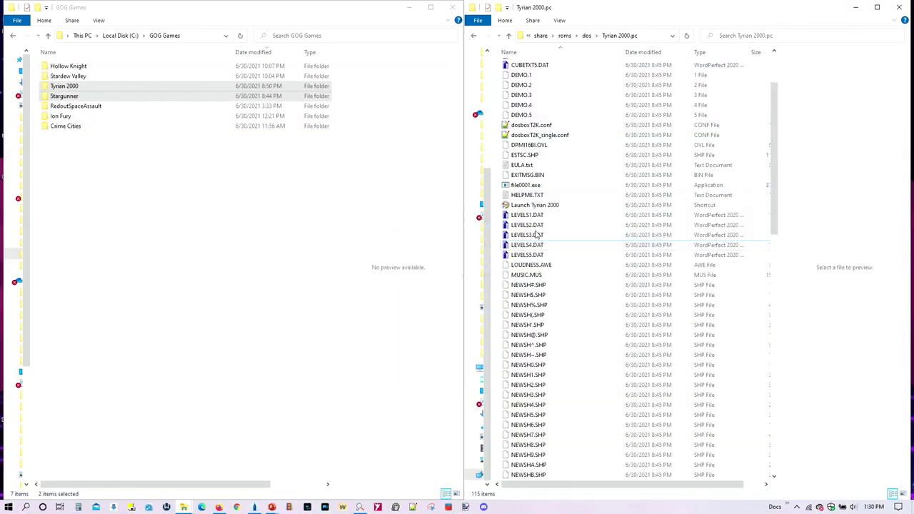
Step: Permanently delete the four uninstaller files unins000.dat, .exe, .ini and .msg from Tyrian 2000.pc
scroll(571, 324, "down", 20)
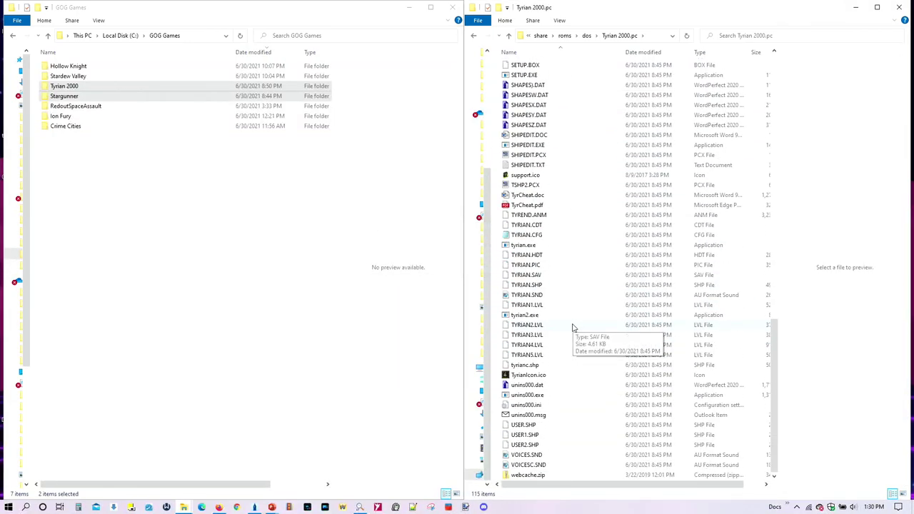
left_click(530, 386)
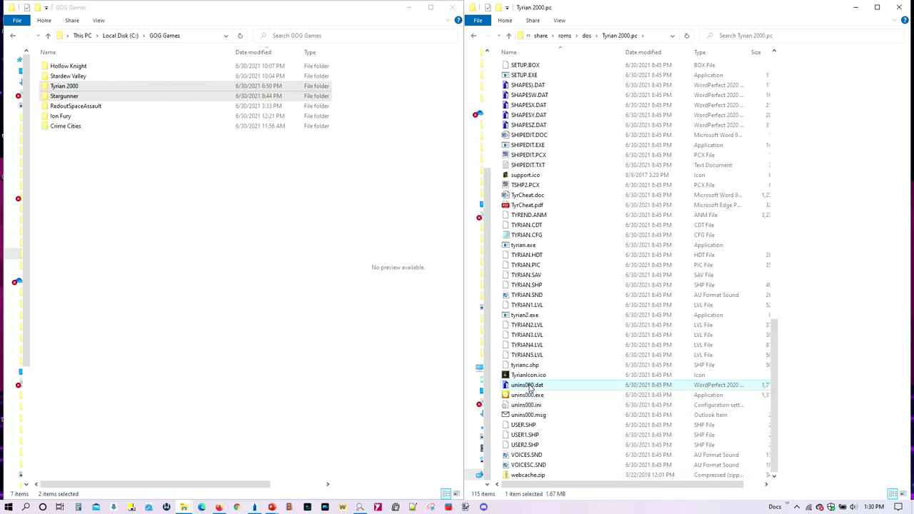
key("shift+Down")
key("shift+Down")
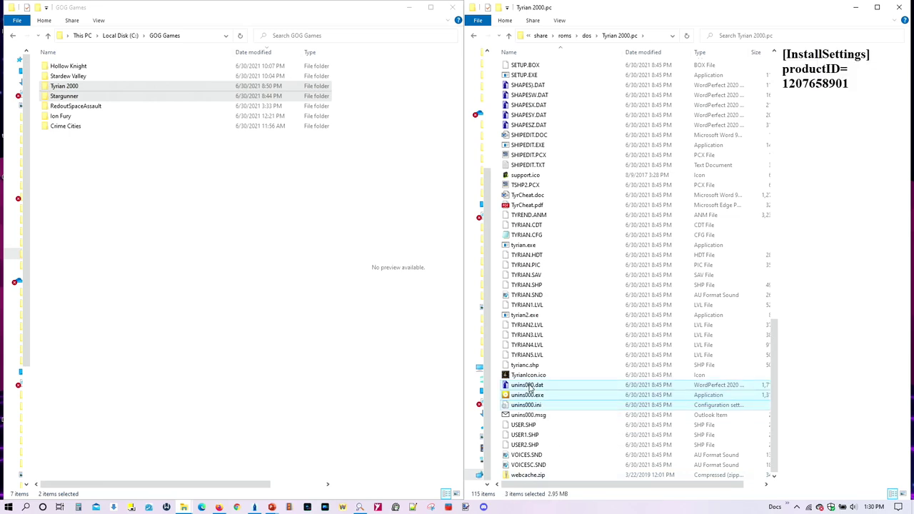
key("shift+Down")
key("shift+Delete")
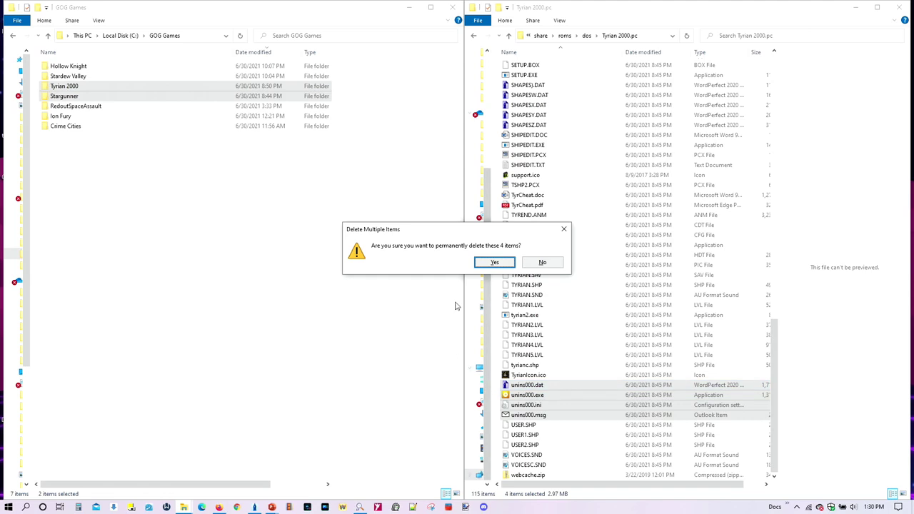
left_click(494, 263)
Step: Permanently delete webcache.zip from Tyrian 2000.pc and go back up to the dos folder
left_click(537, 475)
key("shift+Delete")
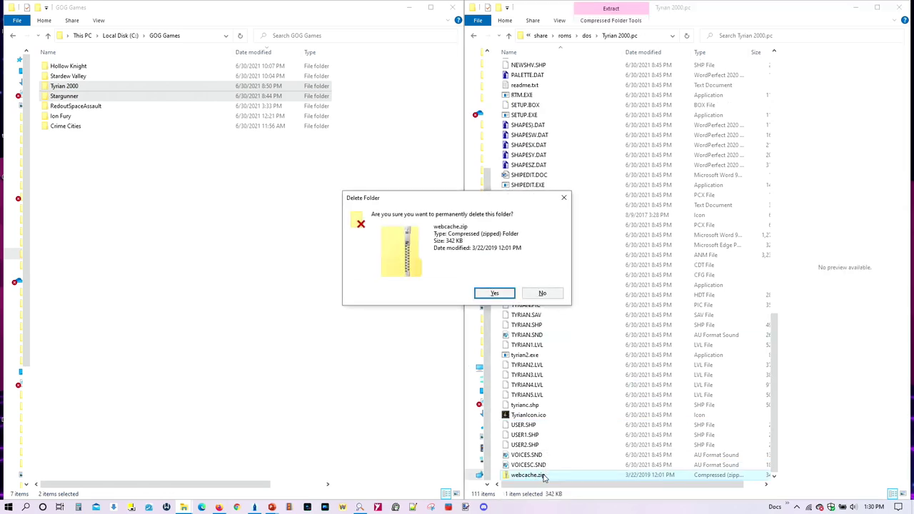
left_click(494, 293)
scroll(583, 261, "up", 20)
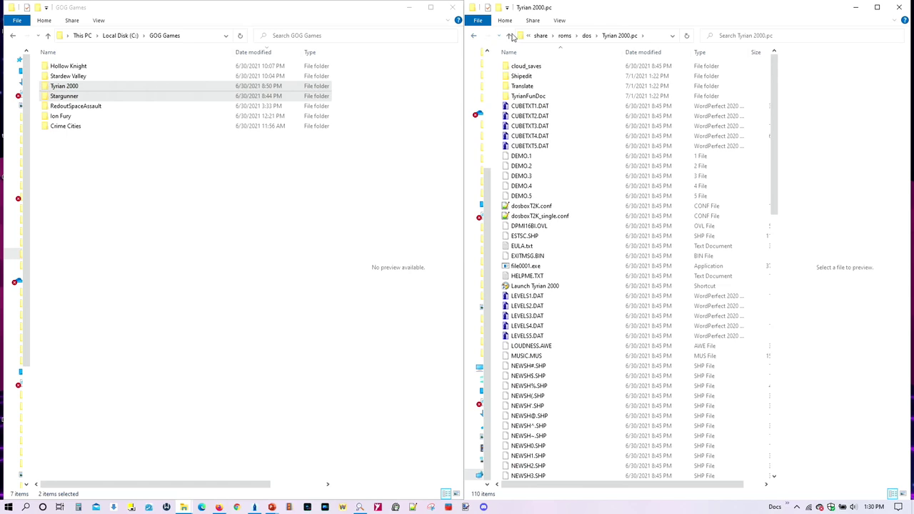
left_click(509, 36)
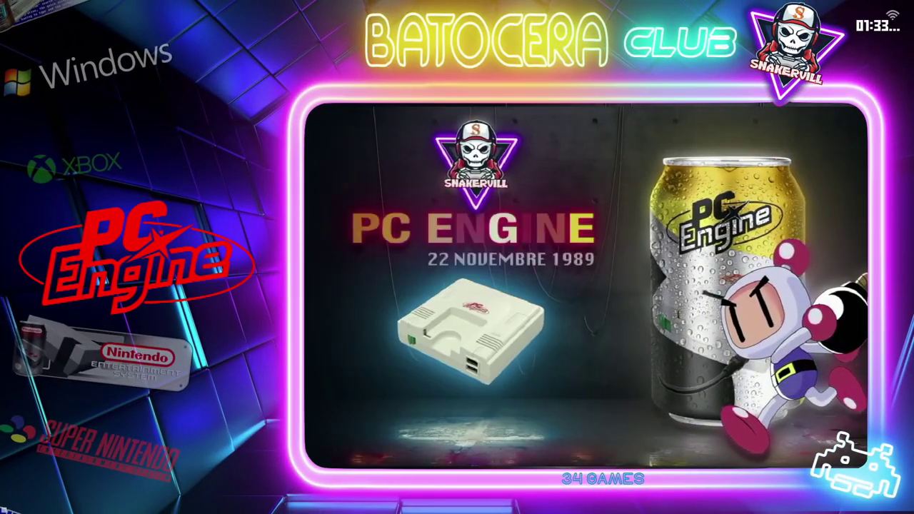
Step: Switch to Batocera and update the games lists from its games settings
key("Return")
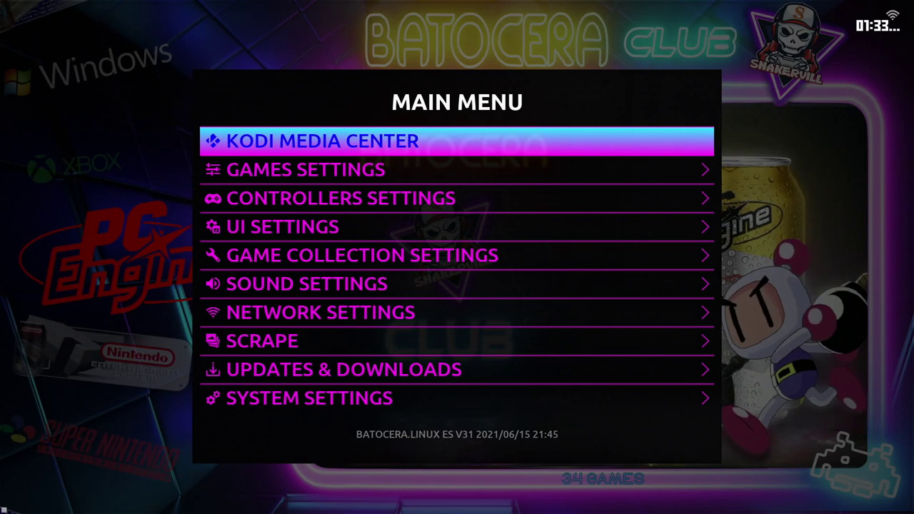
key("Down")
key("Return")
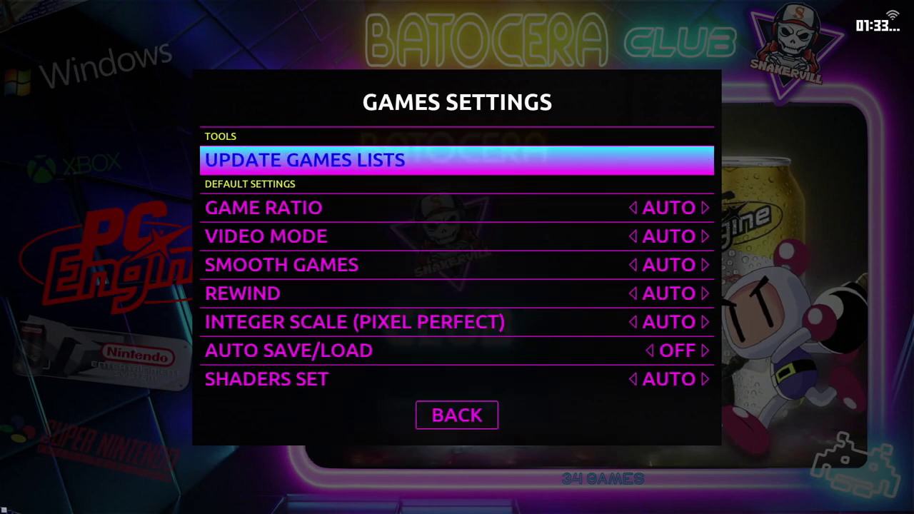
key("Return")
key("Return")
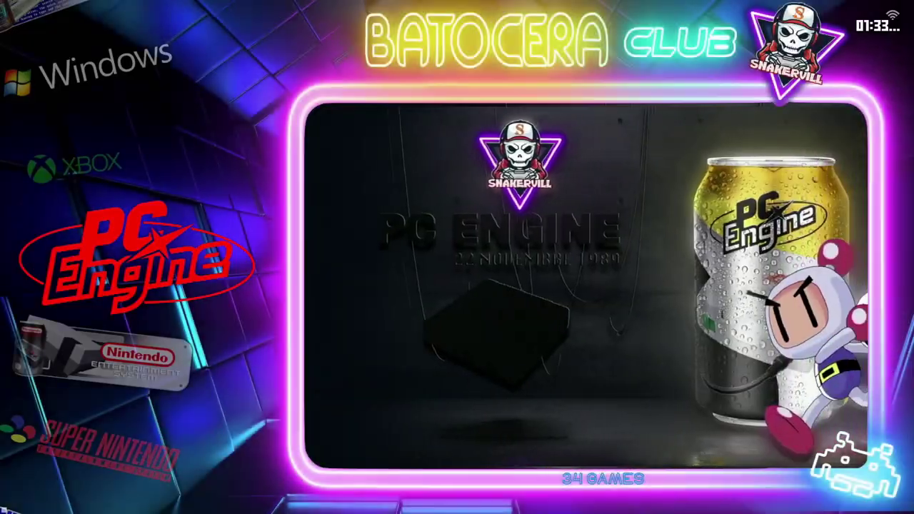
Step: Open the Windows system in Batocera's system list and launch Crime Cities
key("Up")
key("Up")
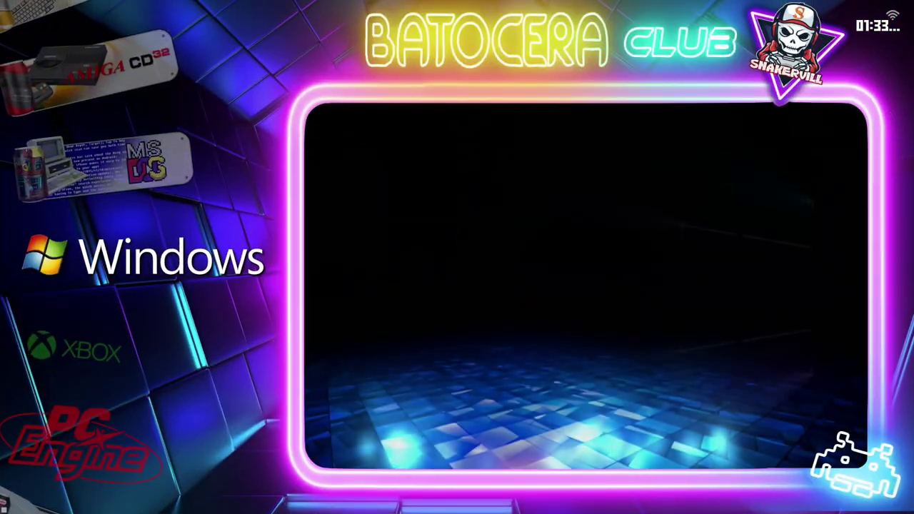
key("Return")
key("Up")
key("Up")
key("Down")
key("Up")
key("Up")
key("Up")
key("Up")
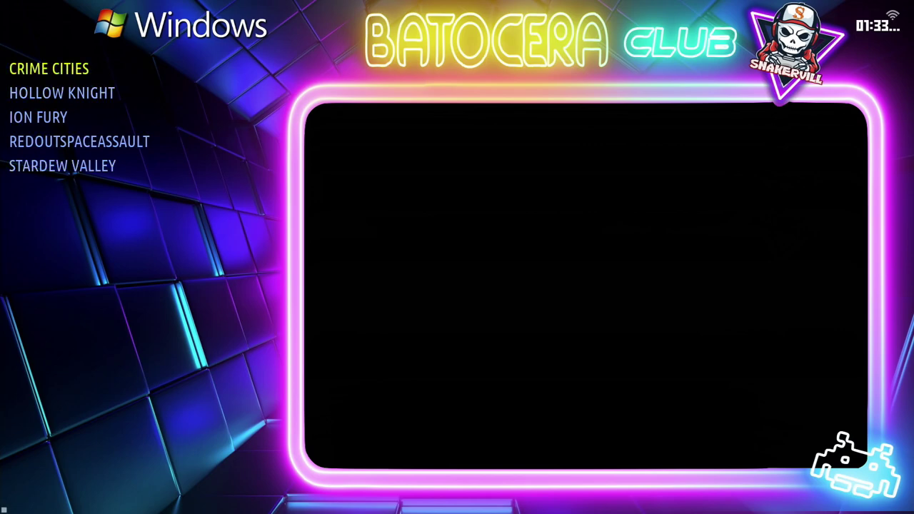
key("Return")
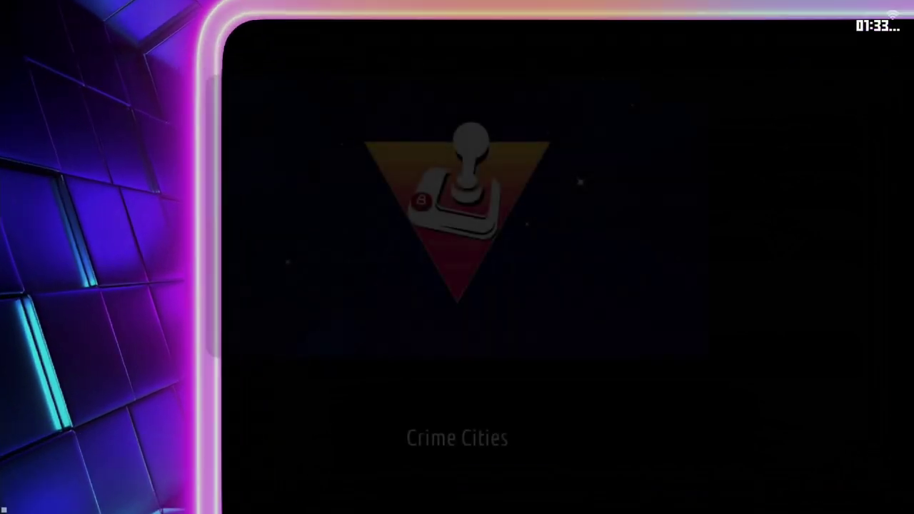